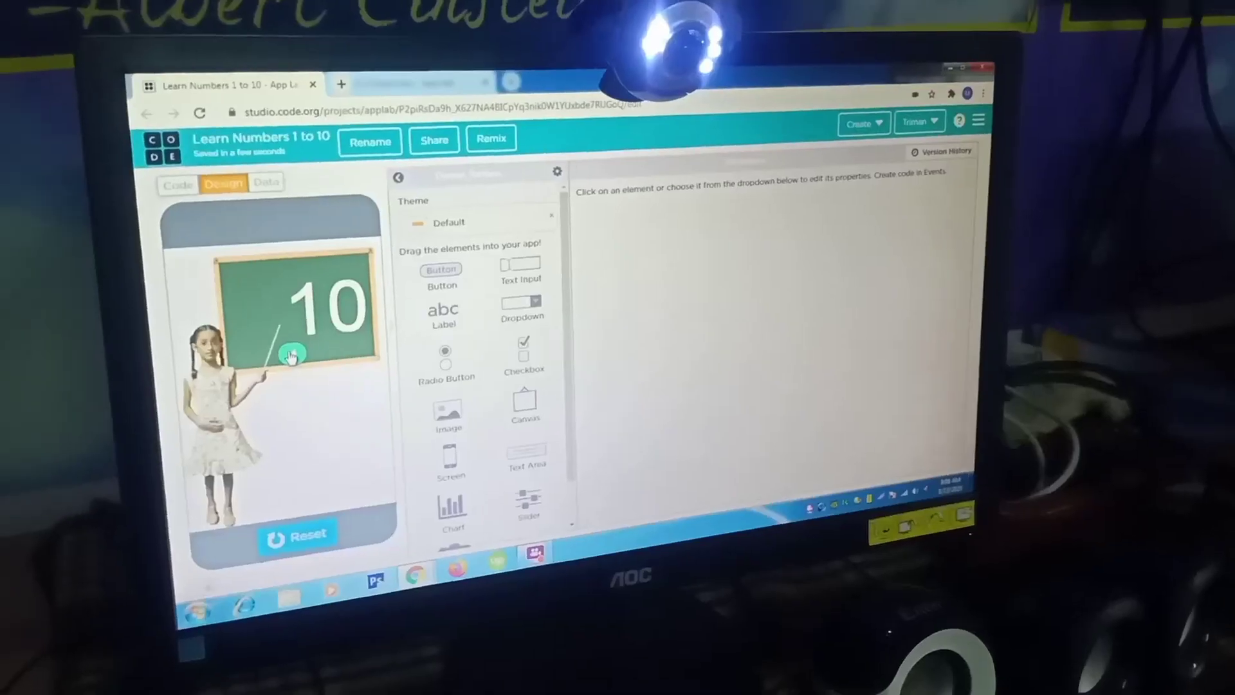
Step back through the numbers in the running app to test its previous control
{"action": "left_click", "coordinate": [346, 326]}
{"action": "left_click", "coordinate": [346, 326]}
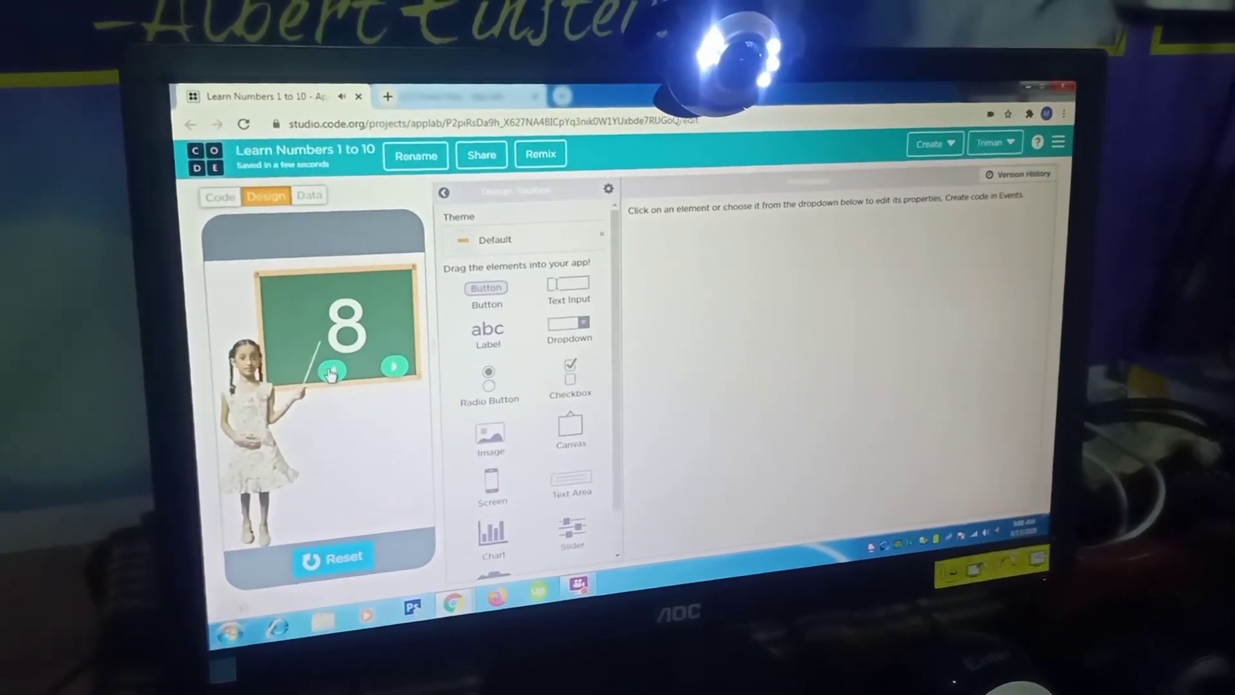
{"action": "left_click", "coordinate": [330, 372]}
{"action": "left_click", "coordinate": [330, 371]}
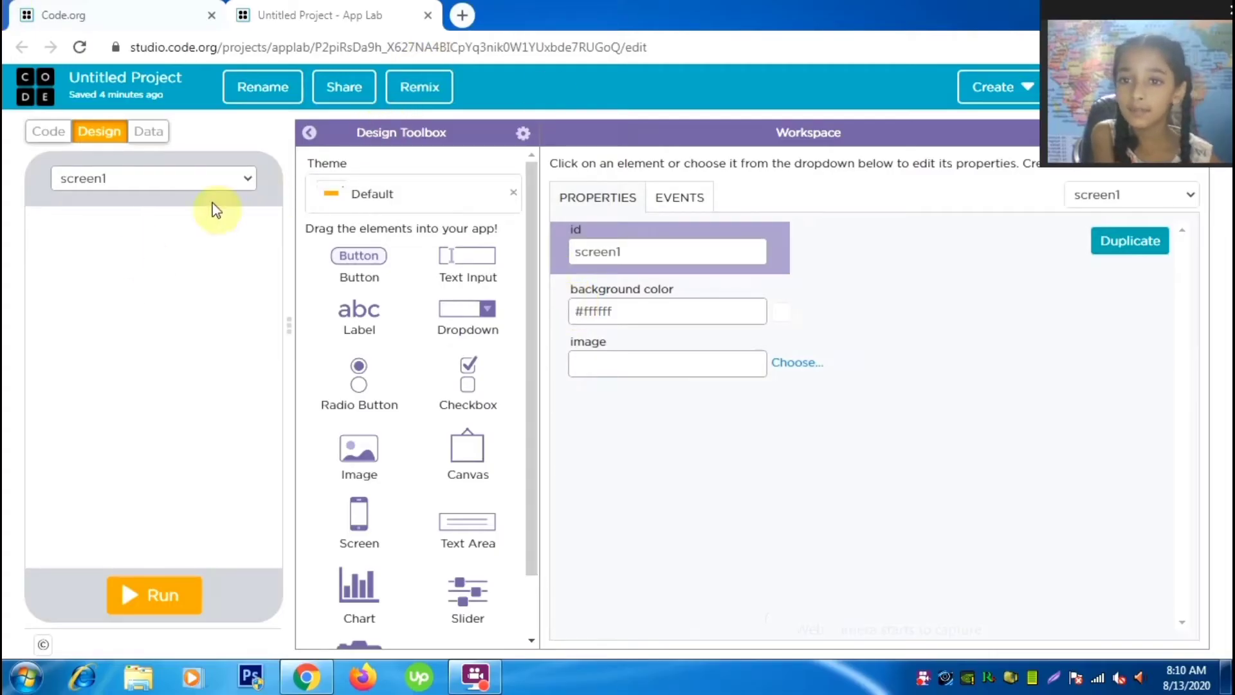
Rename the project as "Learn Numbers 1 to 10" and save the name
{"action": "left_click", "coordinate": [271, 86]}
{"action": "left_click", "coordinate": [197, 84]}
{"action": "triple_click", "coordinate": [141, 85]}
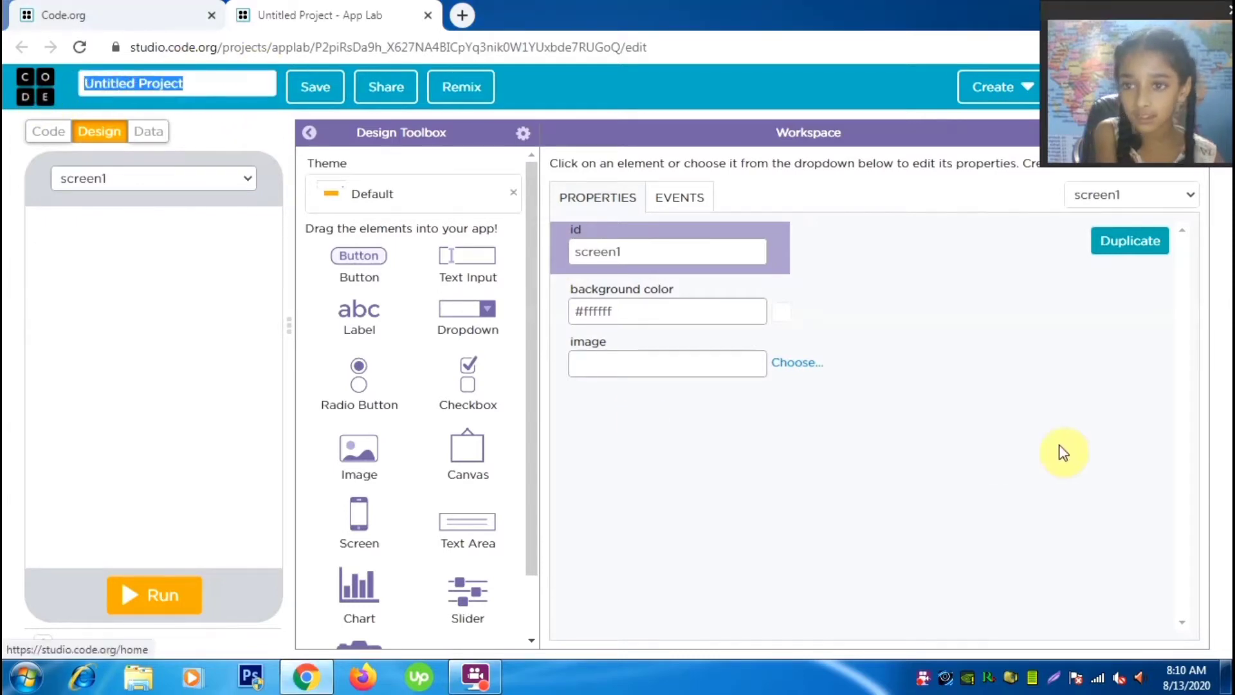
{"action": "type", "text": "Learn Numbers 1to10"}
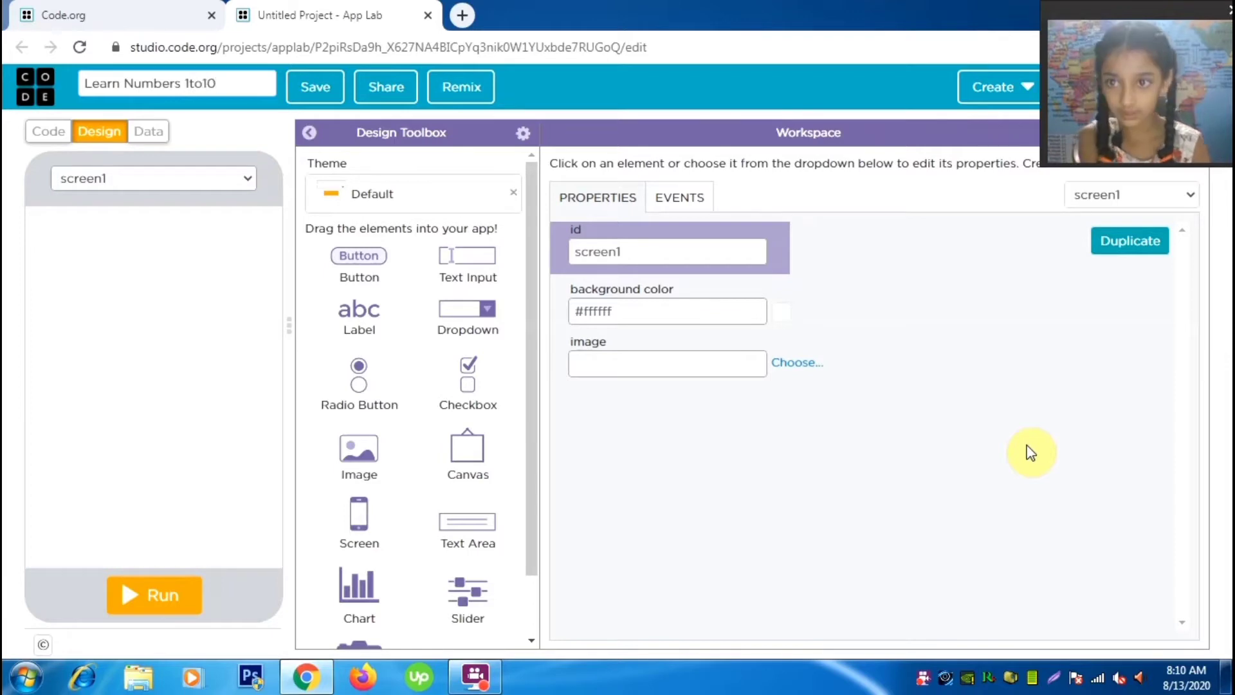
{"action": "left_click", "coordinate": [187, 86]}
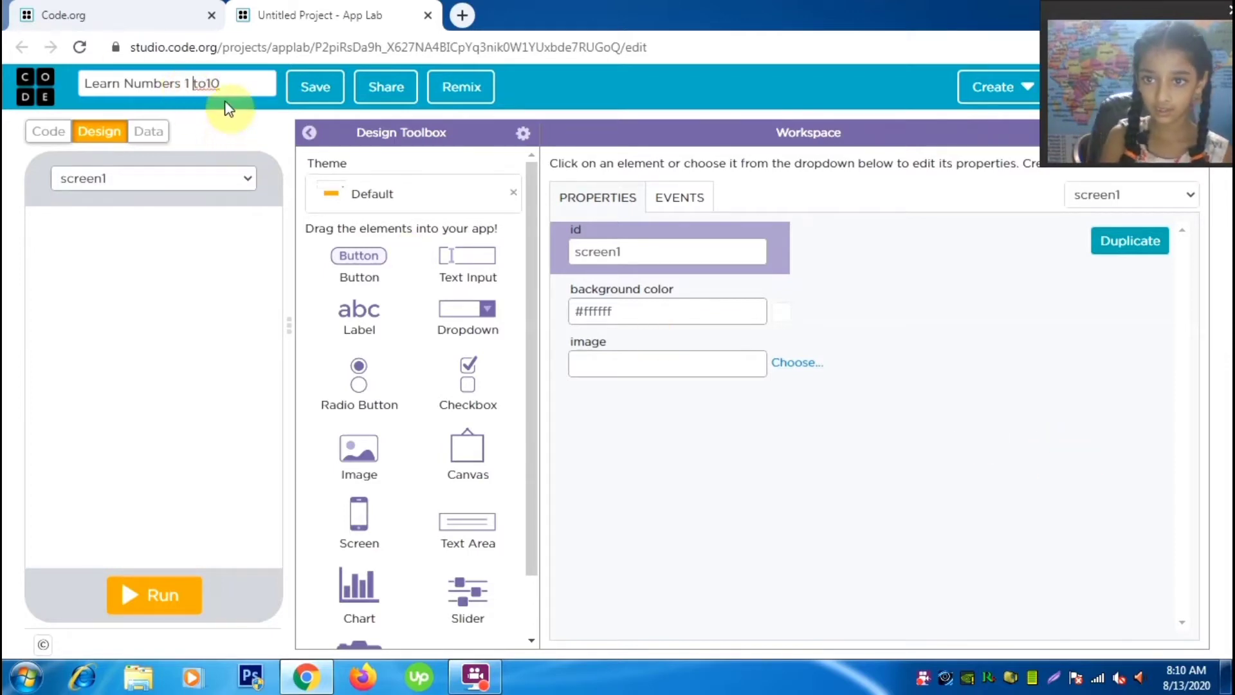
{"action": "left_click", "coordinate": [206, 86]}
{"action": "left_click", "coordinate": [303, 101]}
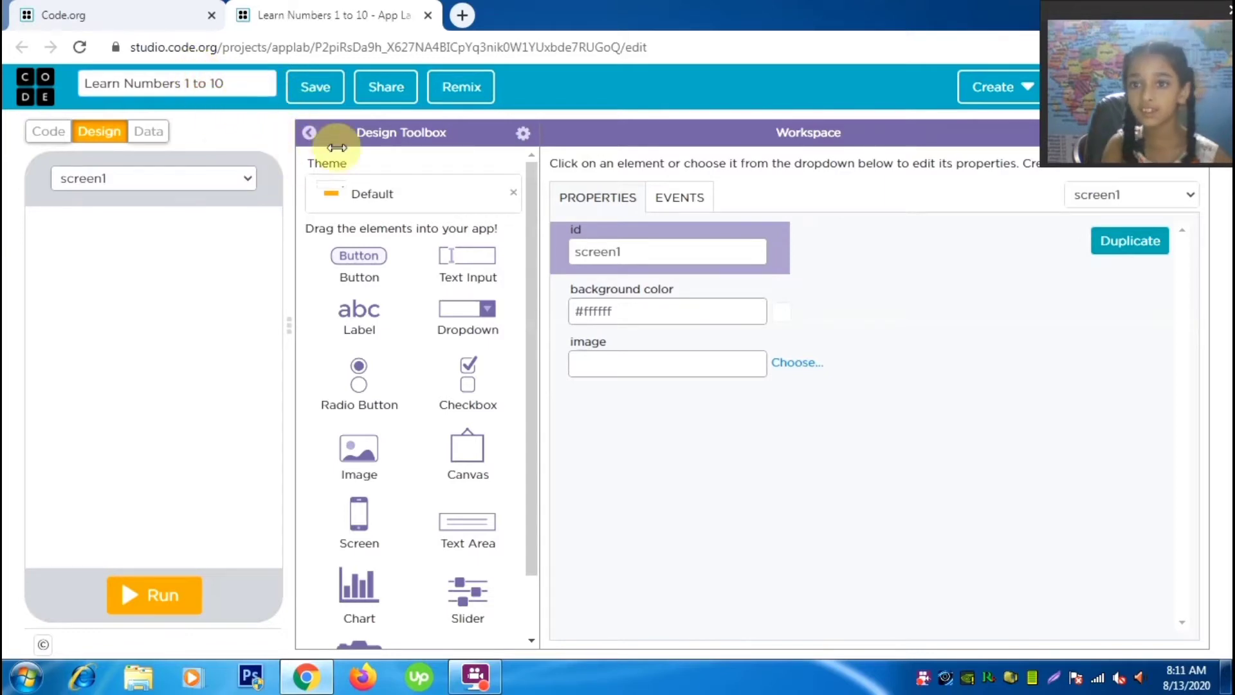
{"action": "left_click", "coordinate": [297, 89]}
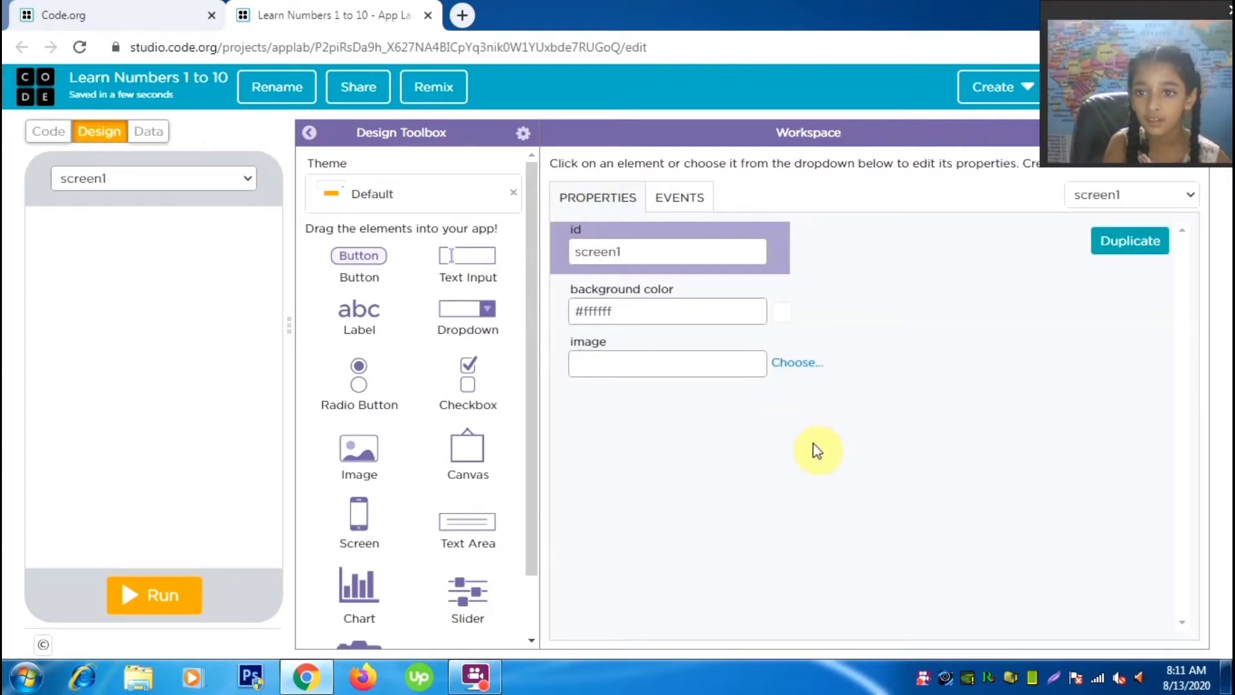
Upload the picture of the girl teaching at a blackboard from the Downloads folder and use it as screen1's image
{"action": "left_click", "coordinate": [797, 362]}
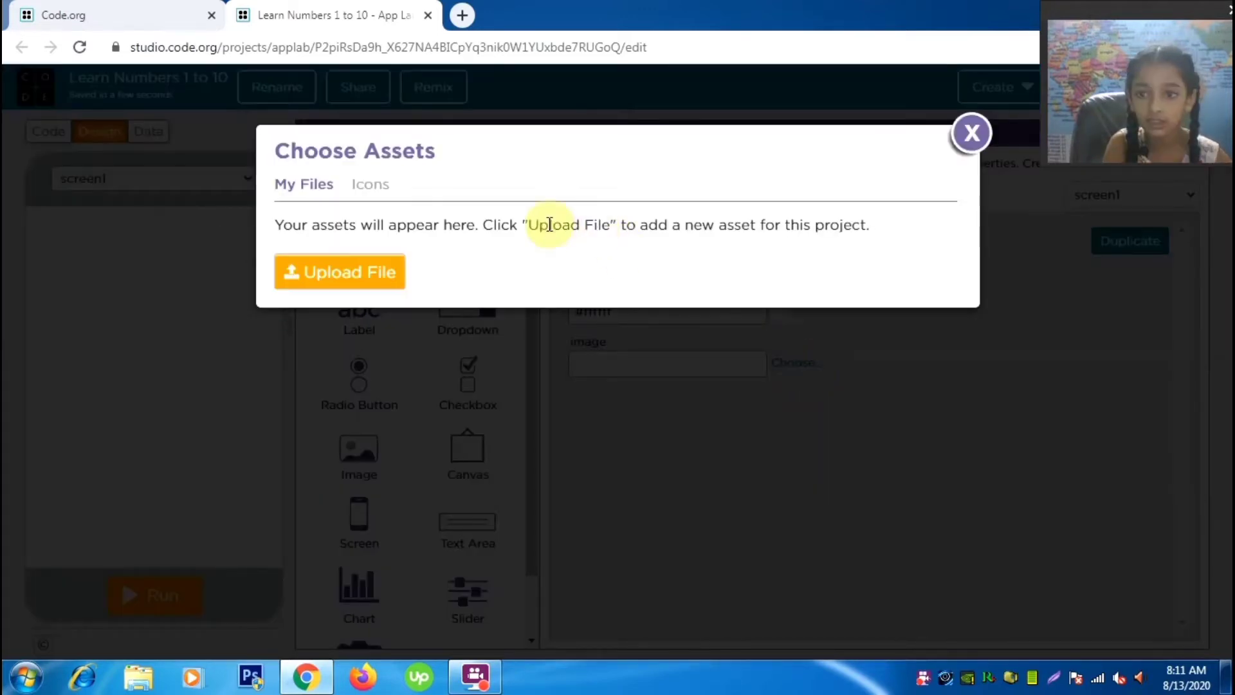
{"action": "left_click", "coordinate": [386, 288]}
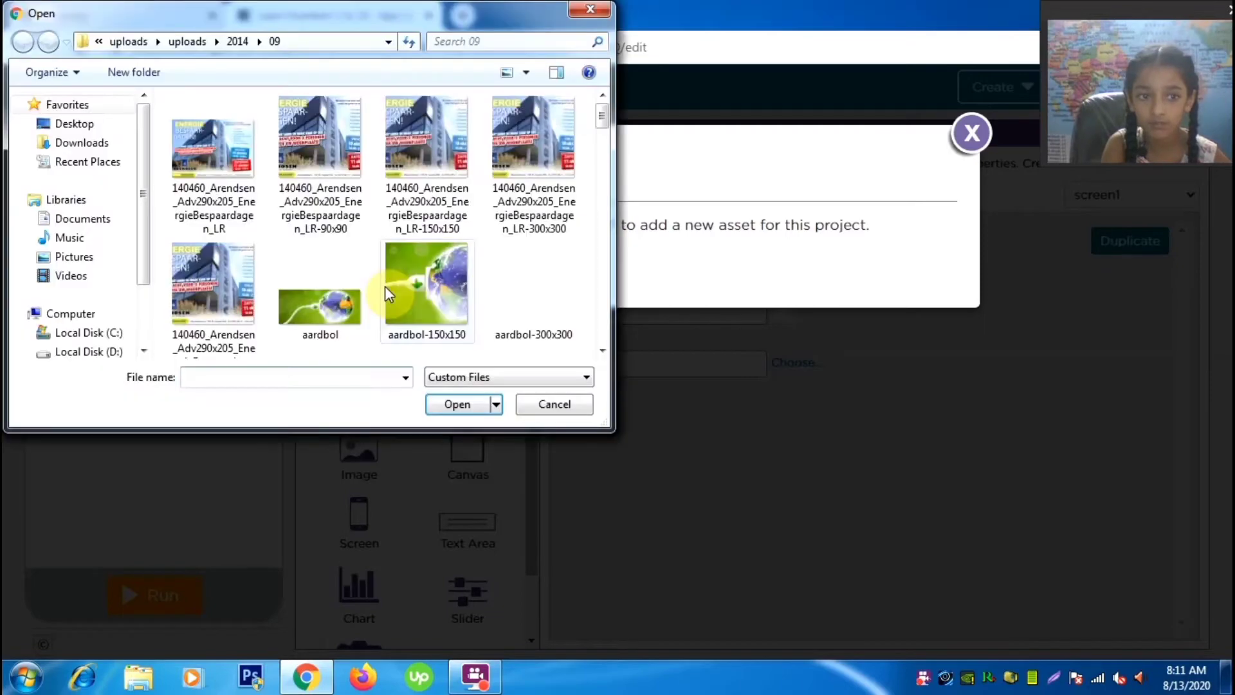
{"action": "left_click_drag", "start_coordinate": [602, 121], "coordinate": [611, 179]}
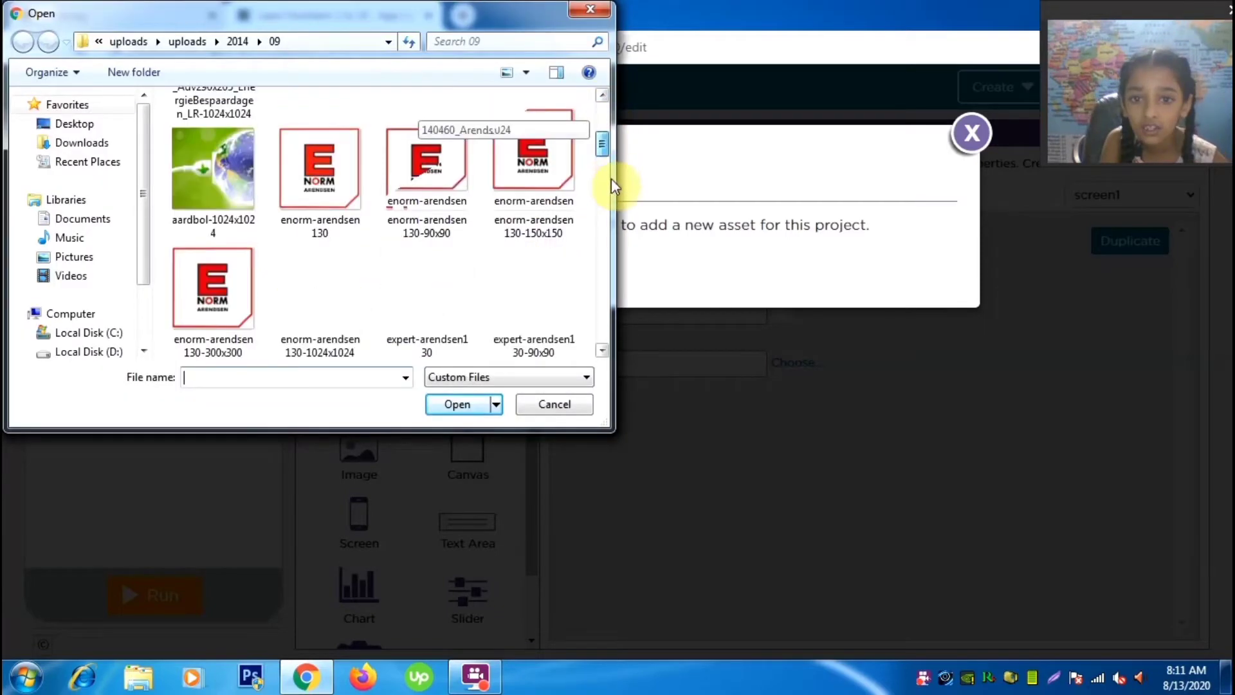
{"action": "left_click_drag", "start_coordinate": [623, 232], "coordinate": [638, 360]}
{"action": "left_click", "coordinate": [67, 143]}
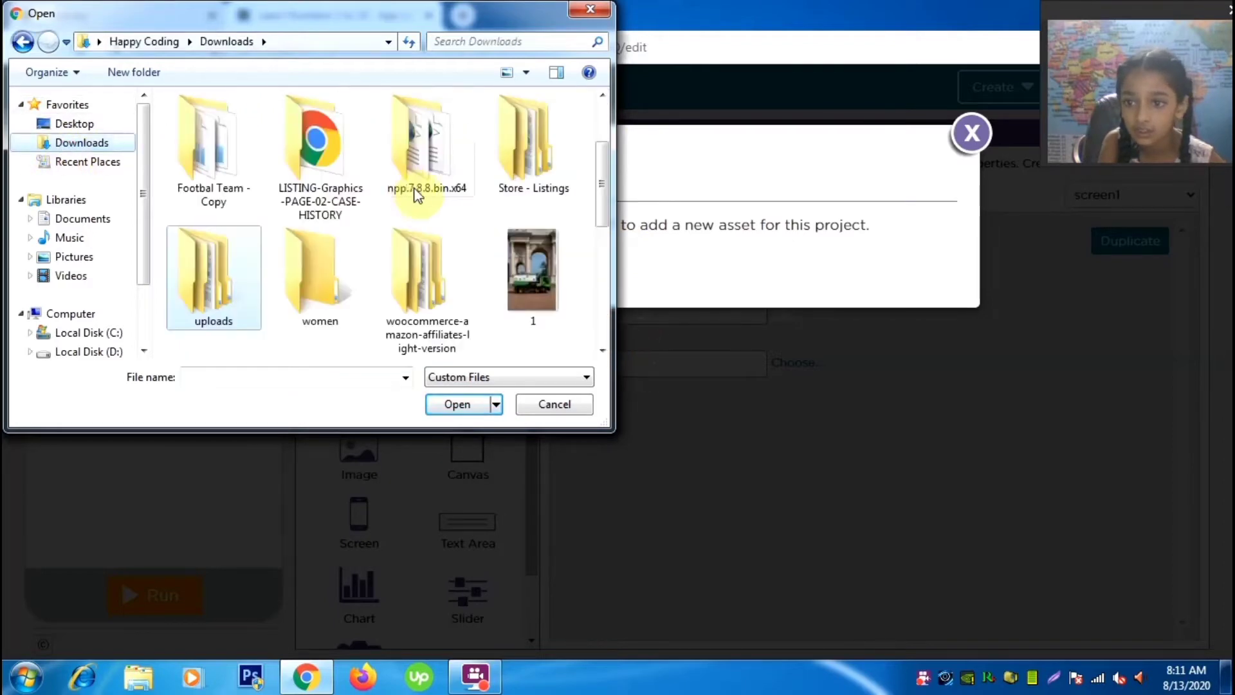
{"action": "left_click_drag", "start_coordinate": [599, 196], "coordinate": [628, 333]}
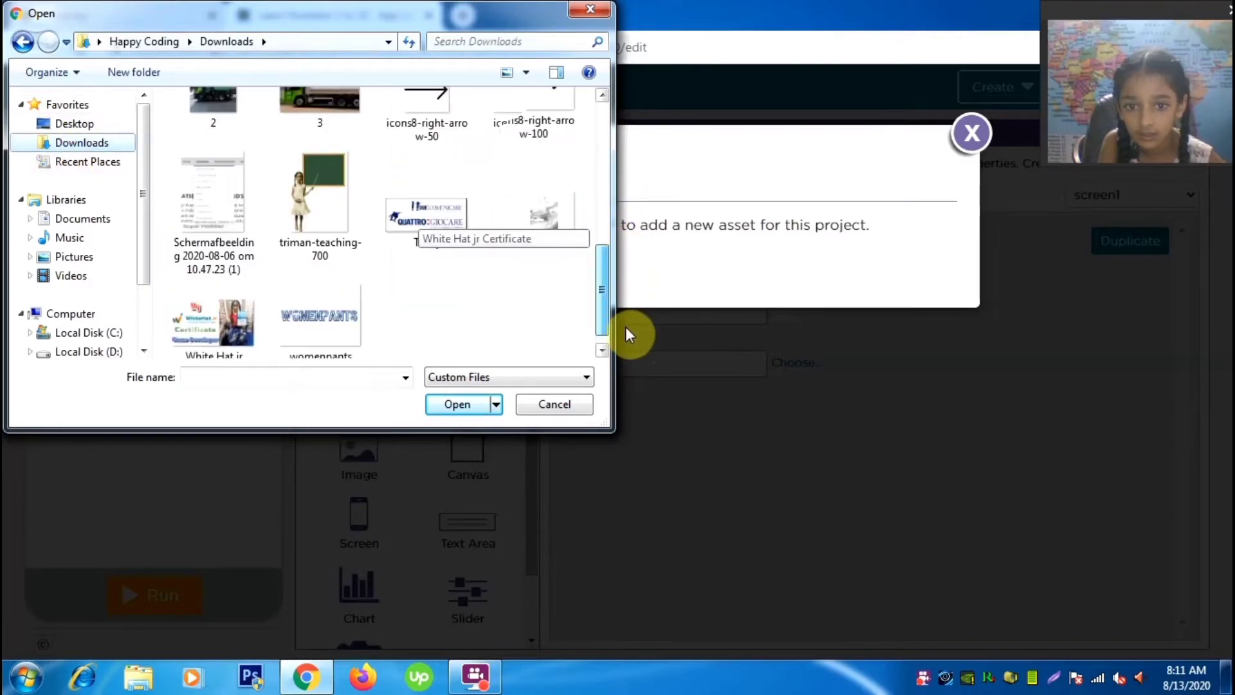
{"action": "left_click", "coordinate": [332, 181]}
{"action": "left_click", "coordinate": [458, 404]}
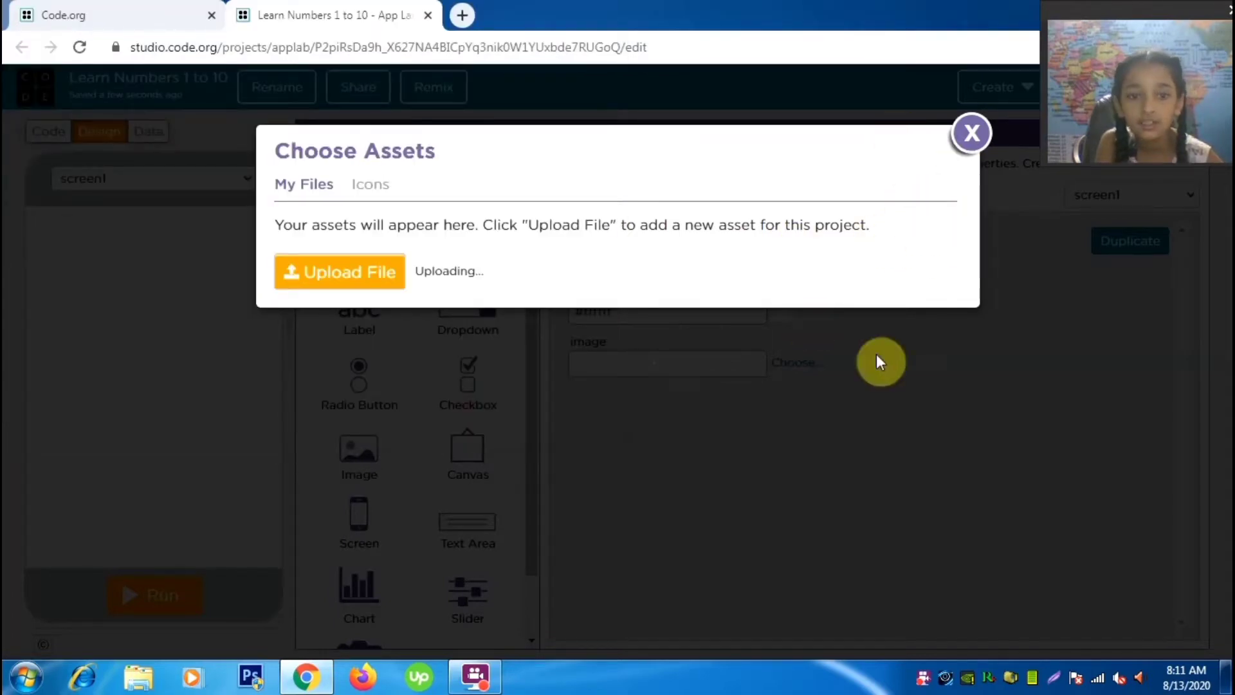
{"action": "left_click", "coordinate": [854, 260]}
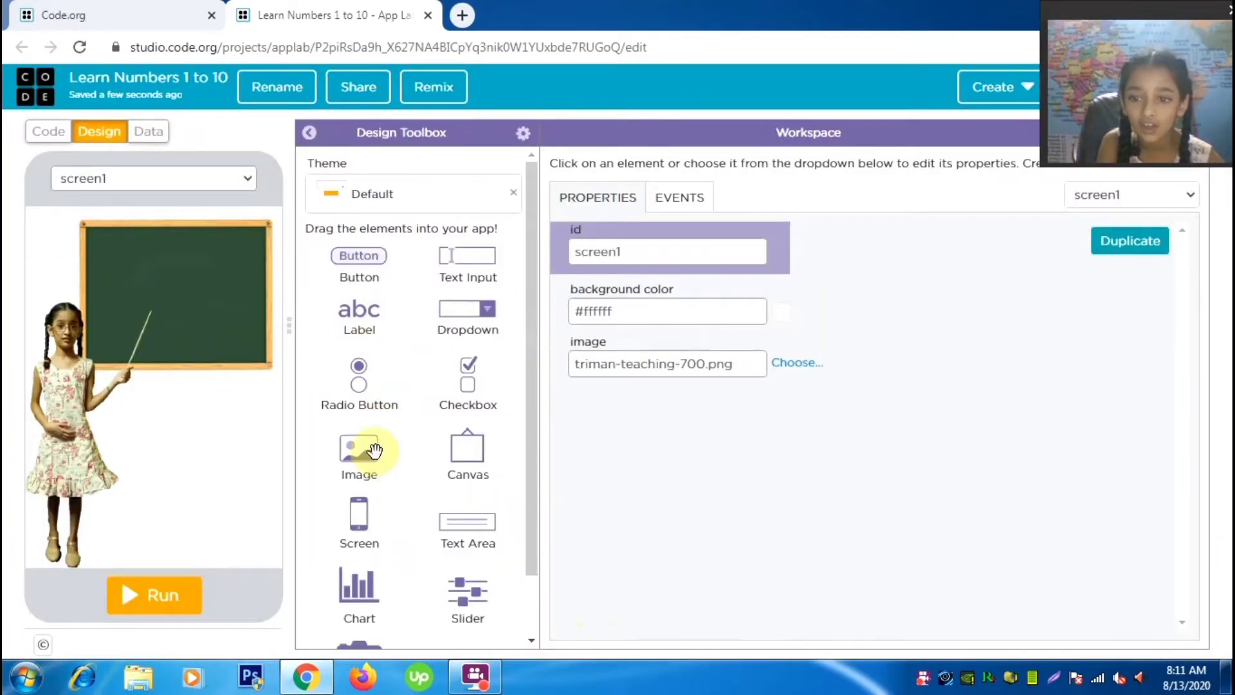
Add a label on the blackboard at about x 140, y 70 and set its text to 1
{"action": "left_click_drag", "start_coordinate": [331, 319], "coordinate": [854, 513]}
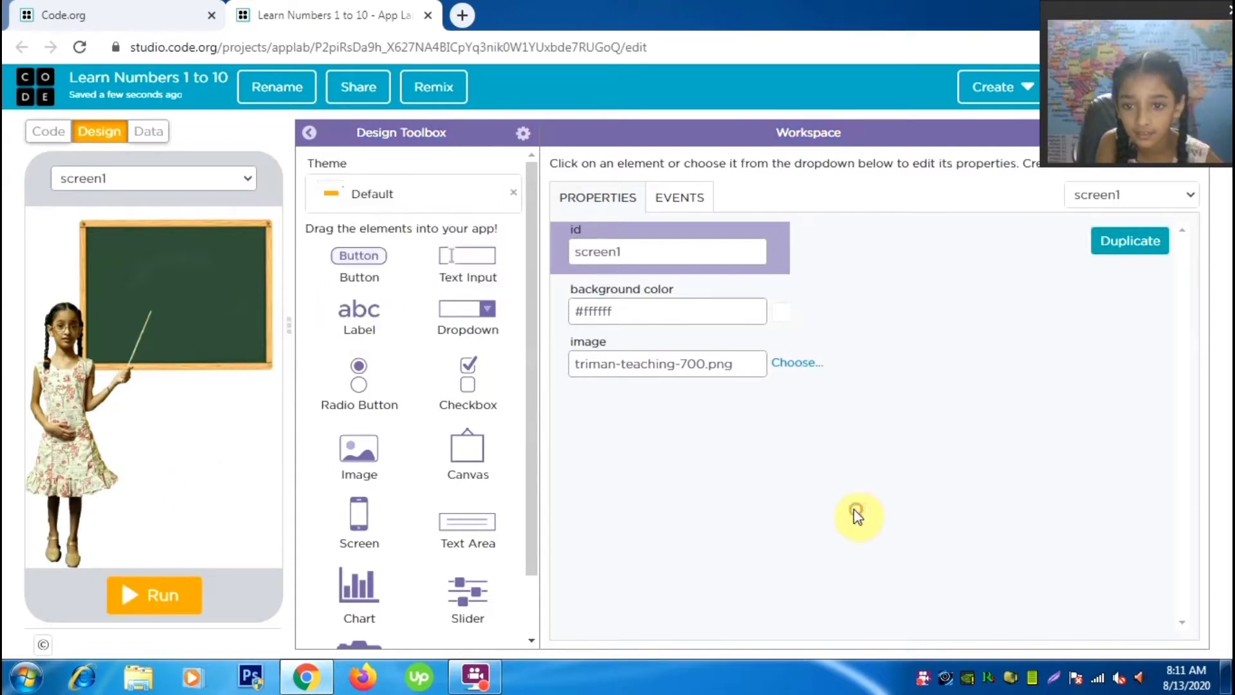
{"action": "left_click_drag", "start_coordinate": [364, 328], "coordinate": [210, 315]}
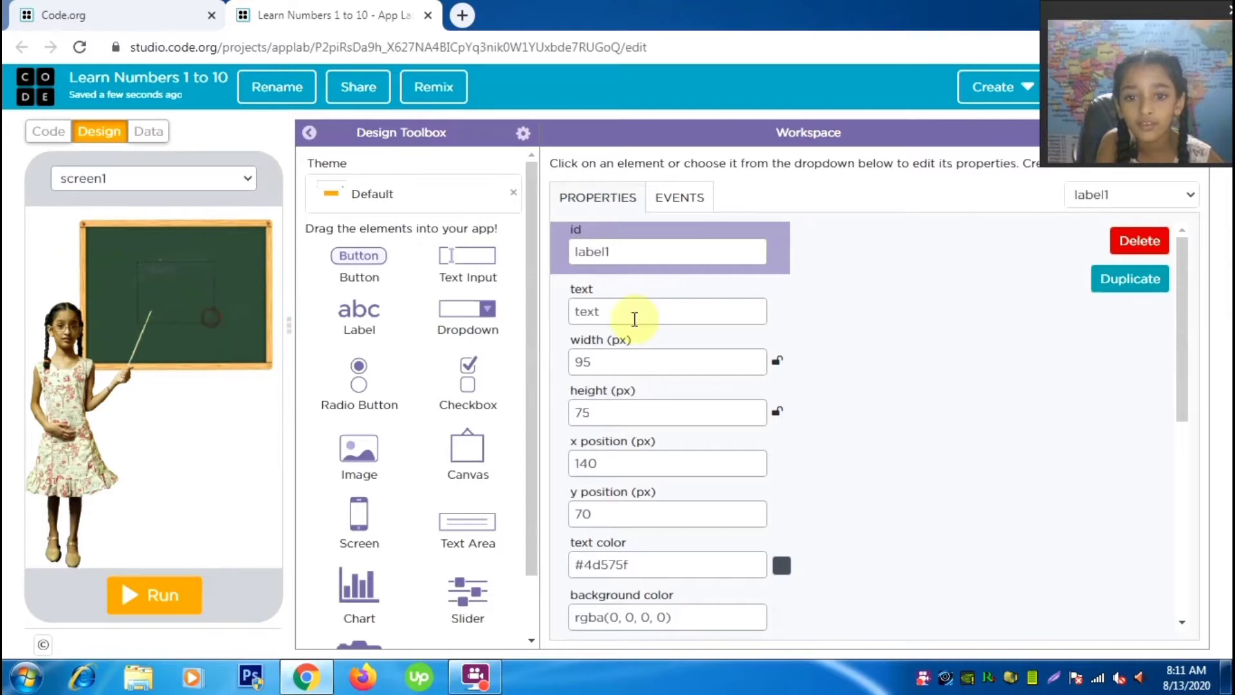
{"action": "left_click_drag", "start_coordinate": [625, 310], "coordinate": [560, 329]}
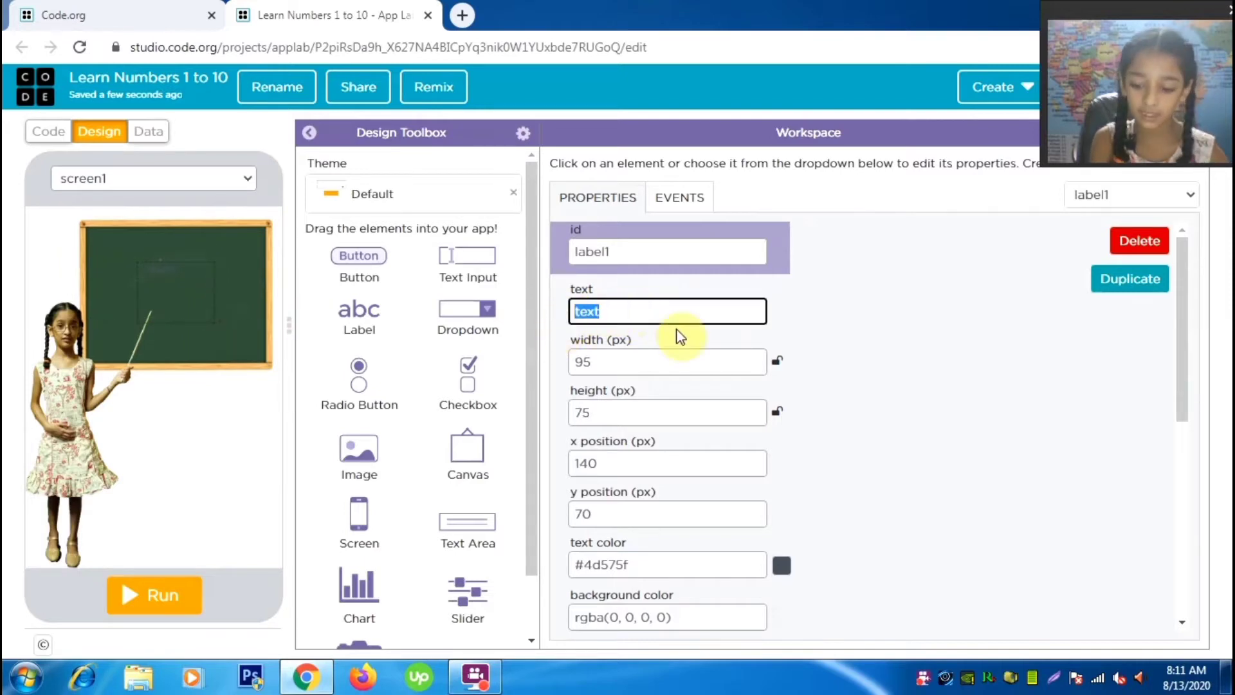
{"action": "key", "text": "BackSpace"}
Set the label's text color to white, #ffffff
{"action": "scroll", "coordinate": [899, 394], "scroll_direction": "down", "scroll_amount": 4}
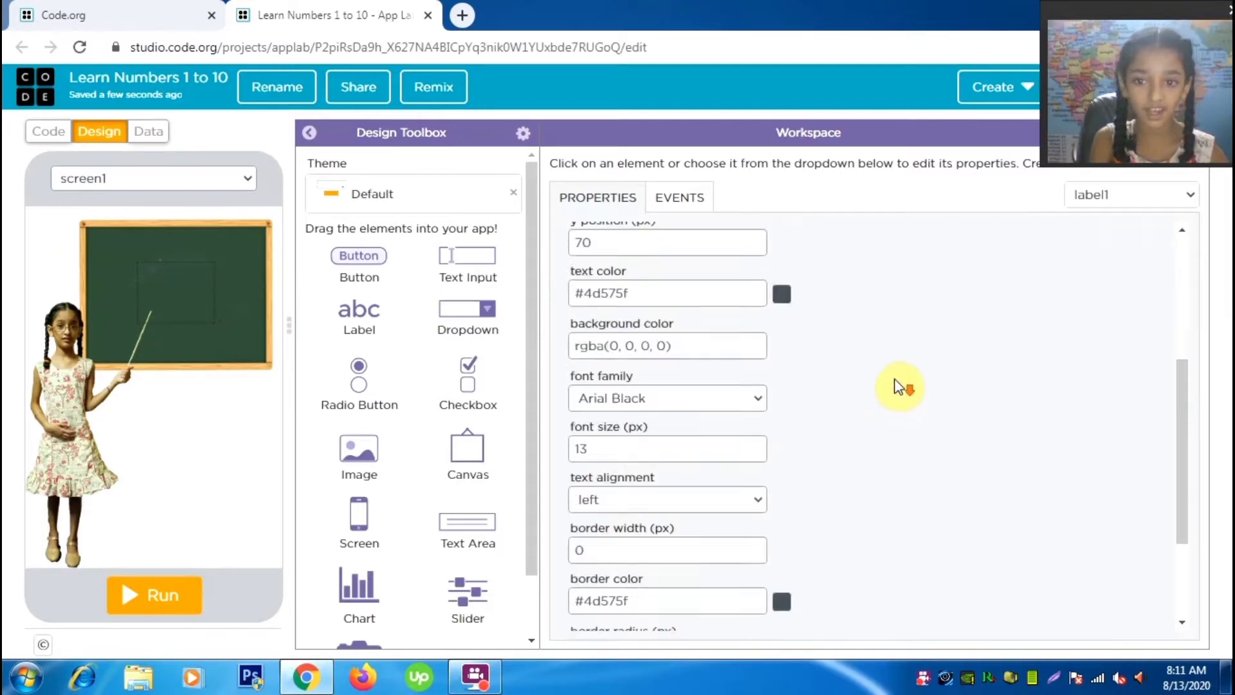
{"action": "left_click", "coordinate": [782, 298]}
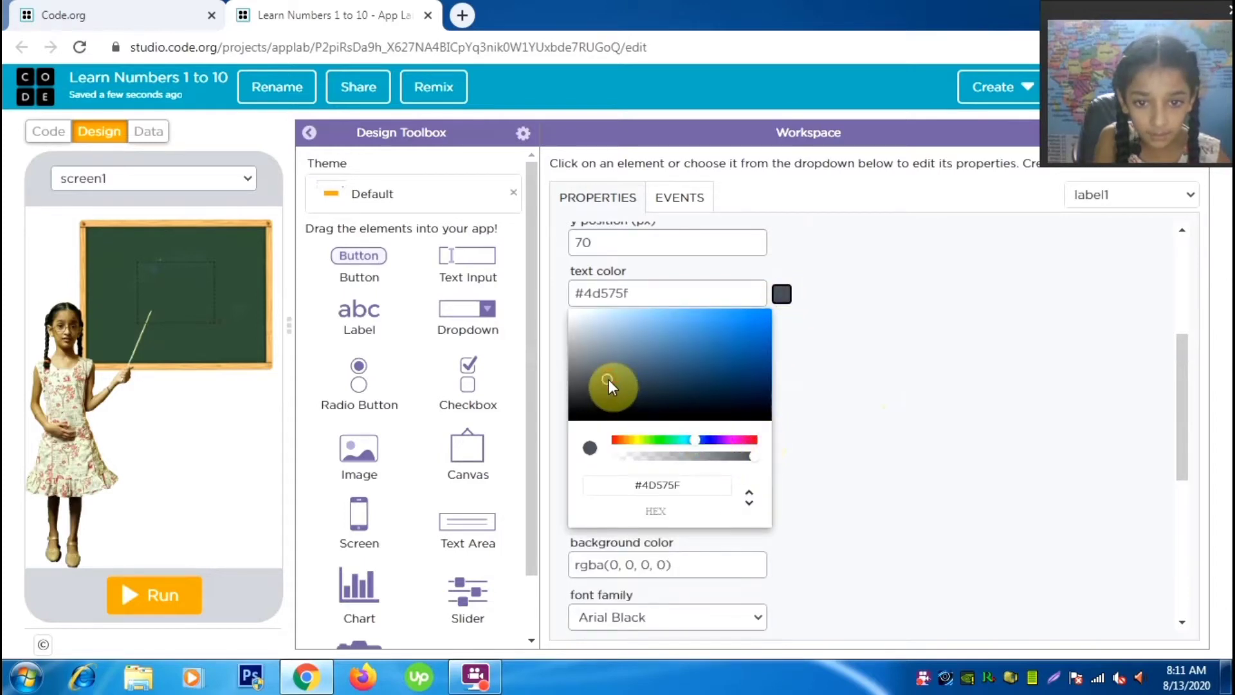
{"action": "left_click_drag", "start_coordinate": [608, 379], "coordinate": [551, 276]}
{"action": "left_click", "coordinate": [943, 508]}
Set the label's font family to Arial and its font size to 116 px
{"action": "scroll", "coordinate": [943, 508], "scroll_direction": "down", "scroll_amount": 3}
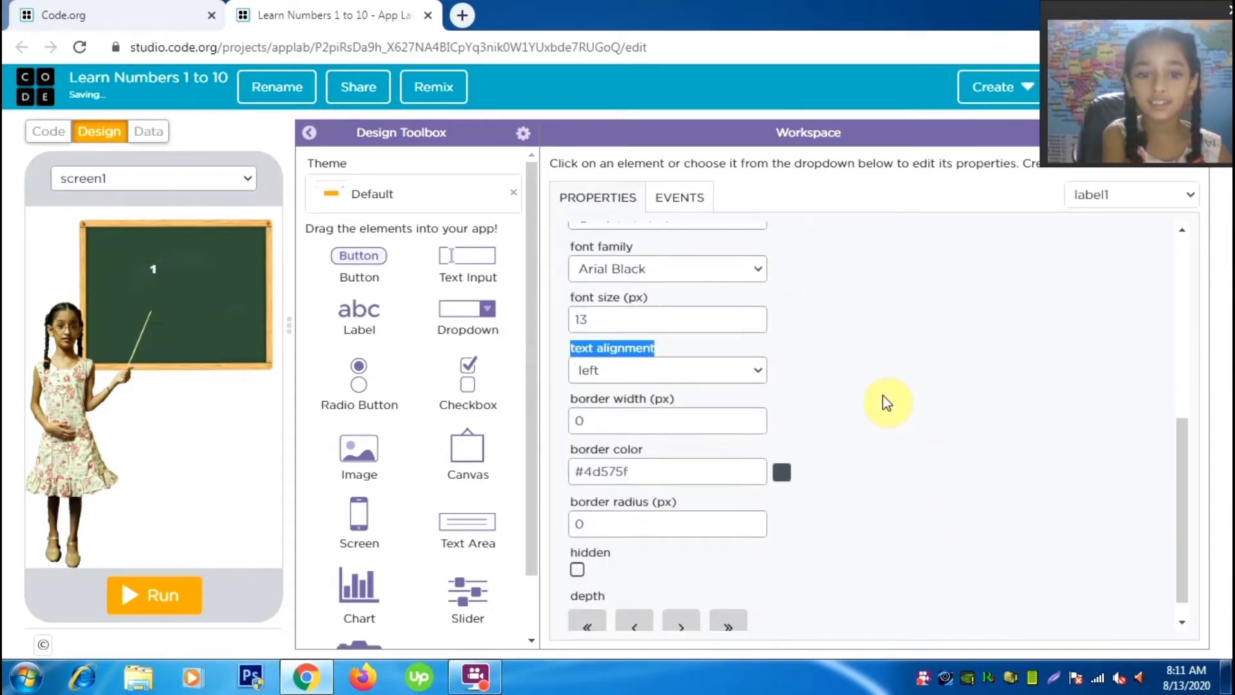
{"action": "left_click", "coordinate": [675, 242]}
{"action": "left_click", "coordinate": [681, 264]}
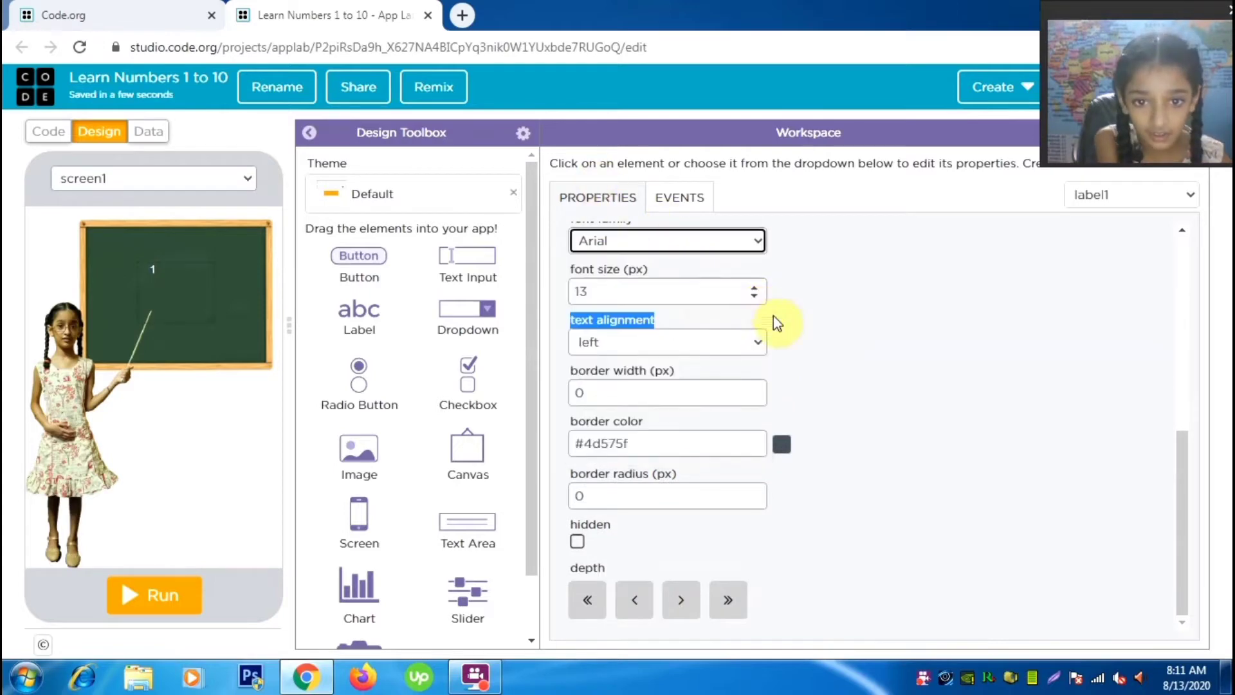
{"action": "left_click", "coordinate": [754, 288]}
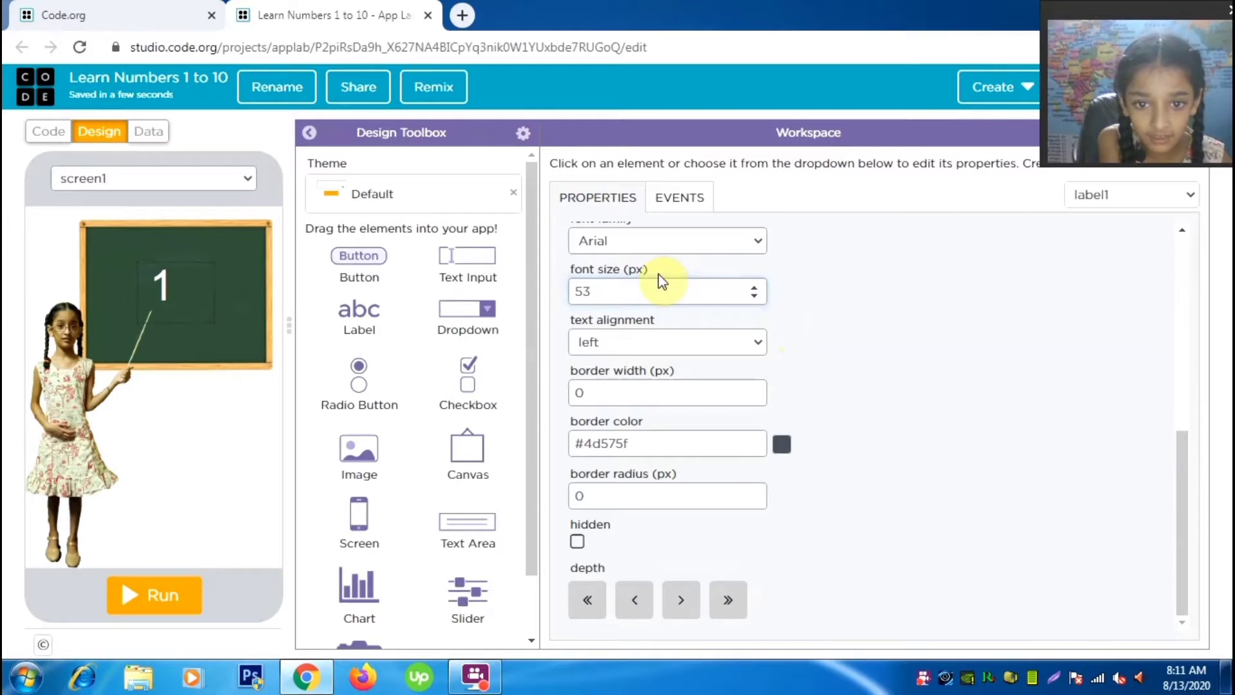
{"action": "double_click", "coordinate": [582, 290]}
{"action": "type", "text": "11"}
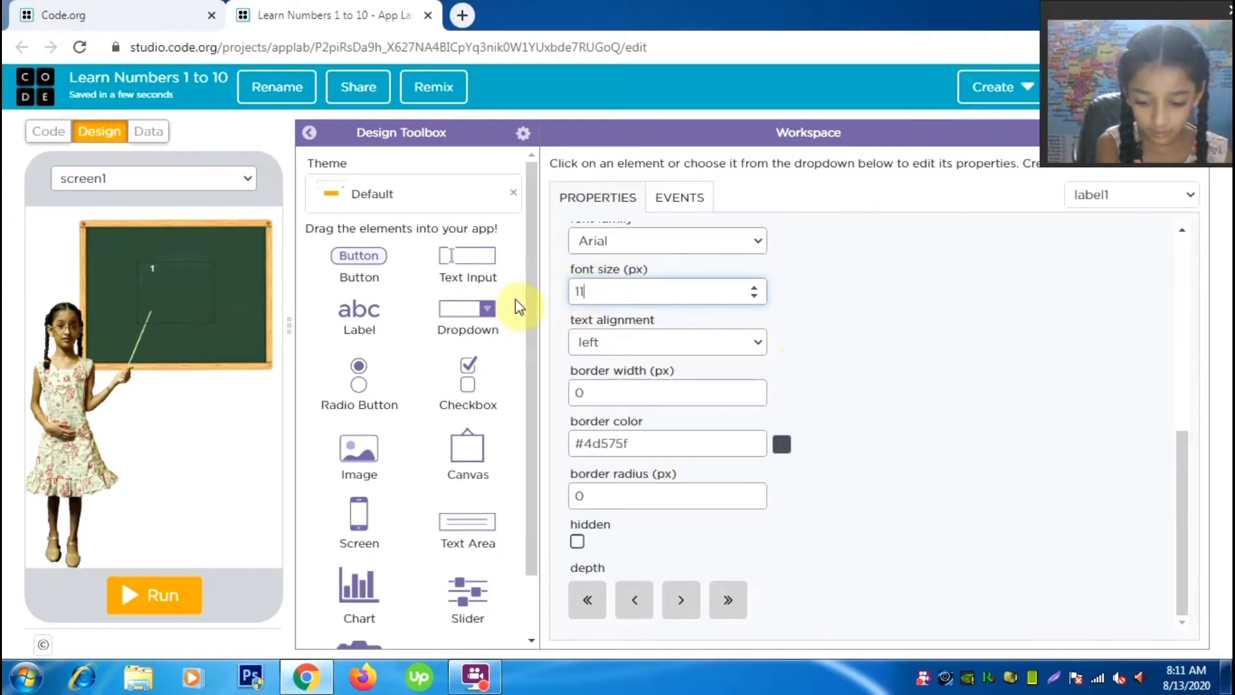
{"action": "type", "text": "6"}
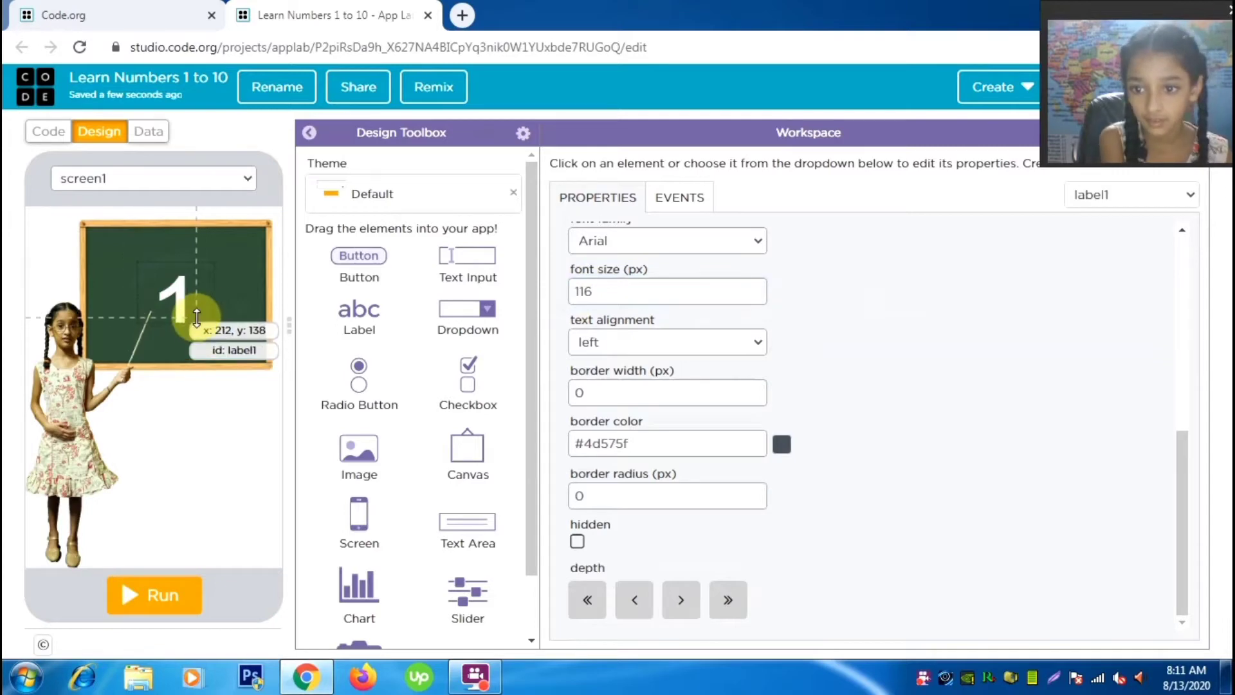
Resize the label to about 165 by 110 px and place it at about x 125, y 65 on the blackboard
{"action": "left_click_drag", "start_coordinate": [196, 317], "coordinate": [206, 339]}
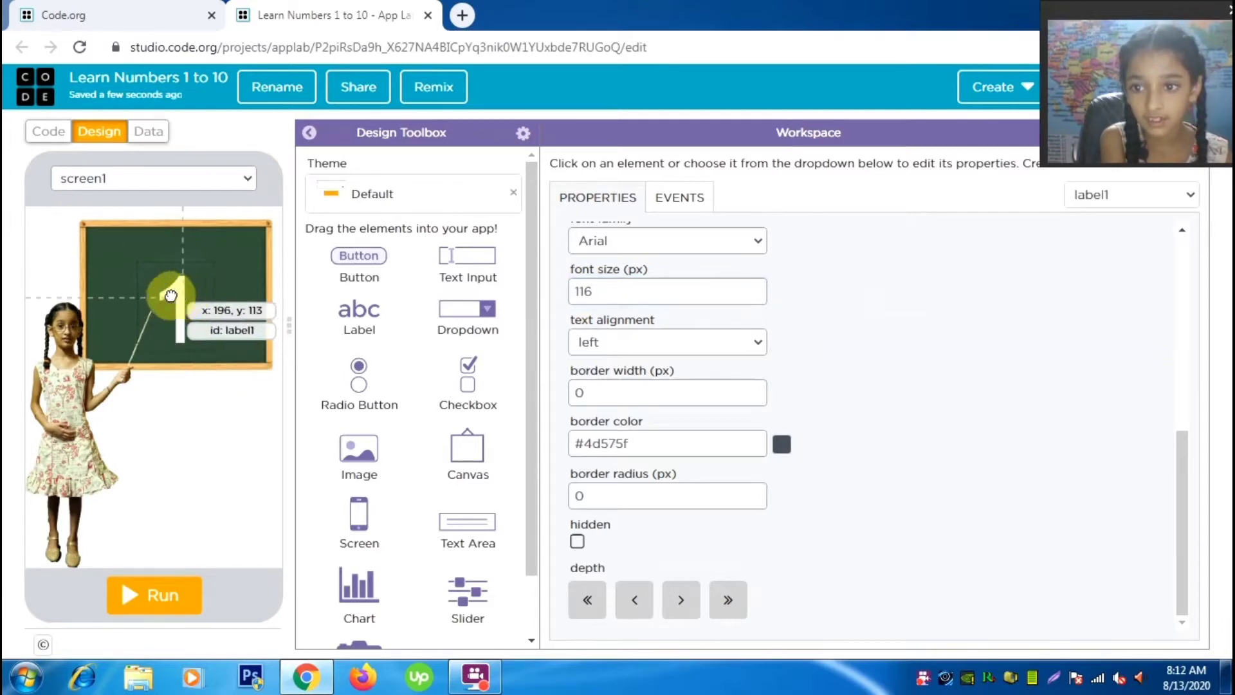
{"action": "left_click_drag", "start_coordinate": [170, 296], "coordinate": [255, 303]}
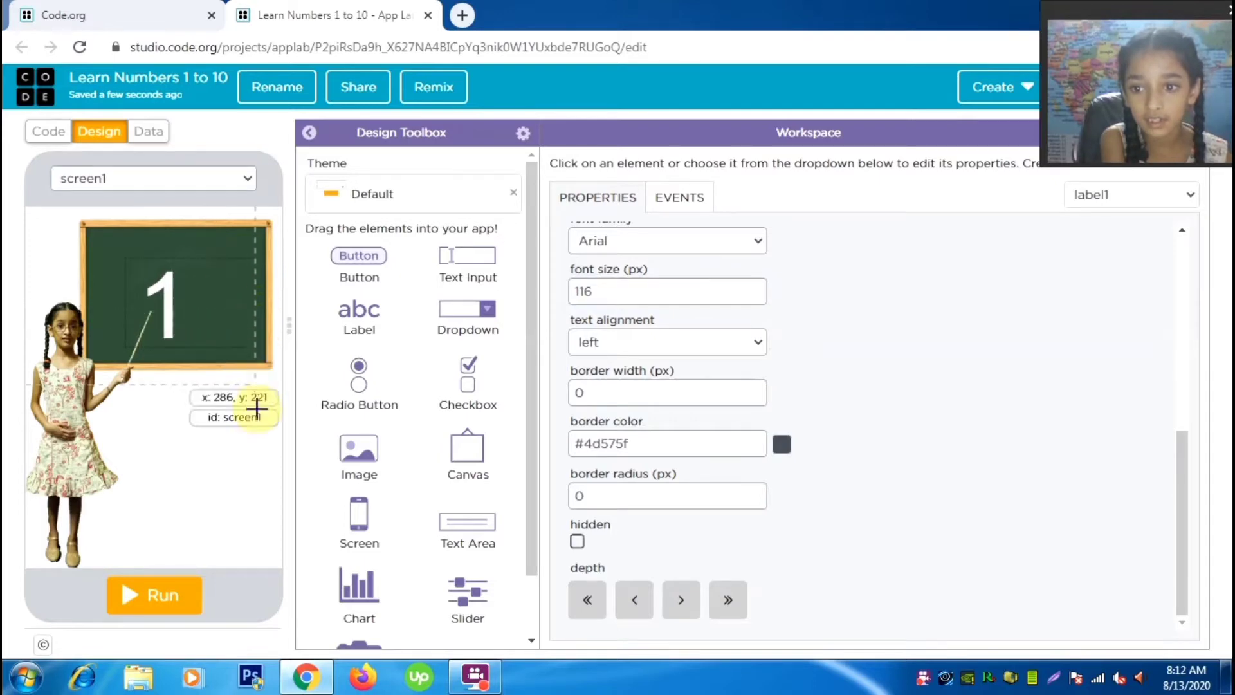
Try the text 10 in the label to test its fit, and restore the text to 1
{"action": "scroll", "coordinate": [703, 220], "scroll_direction": "up", "scroll_amount": 5}
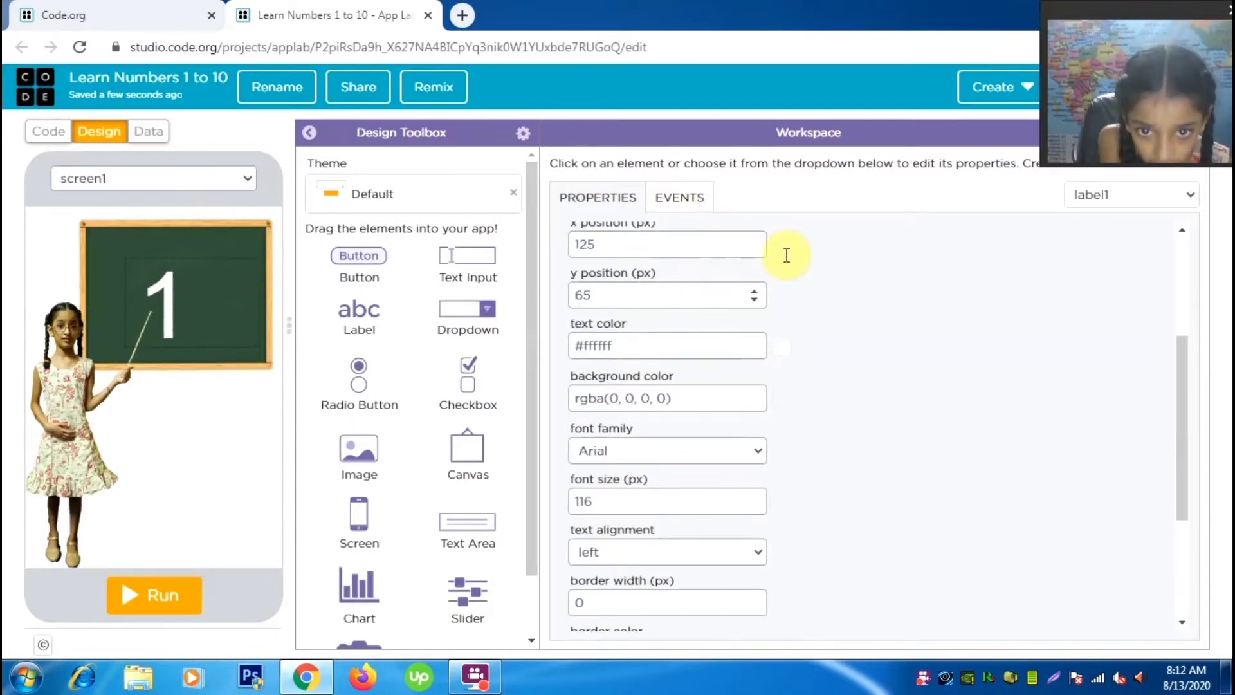
{"action": "scroll", "coordinate": [786, 255], "scroll_direction": "up", "scroll_amount": 3}
{"action": "left_click", "coordinate": [639, 311]}
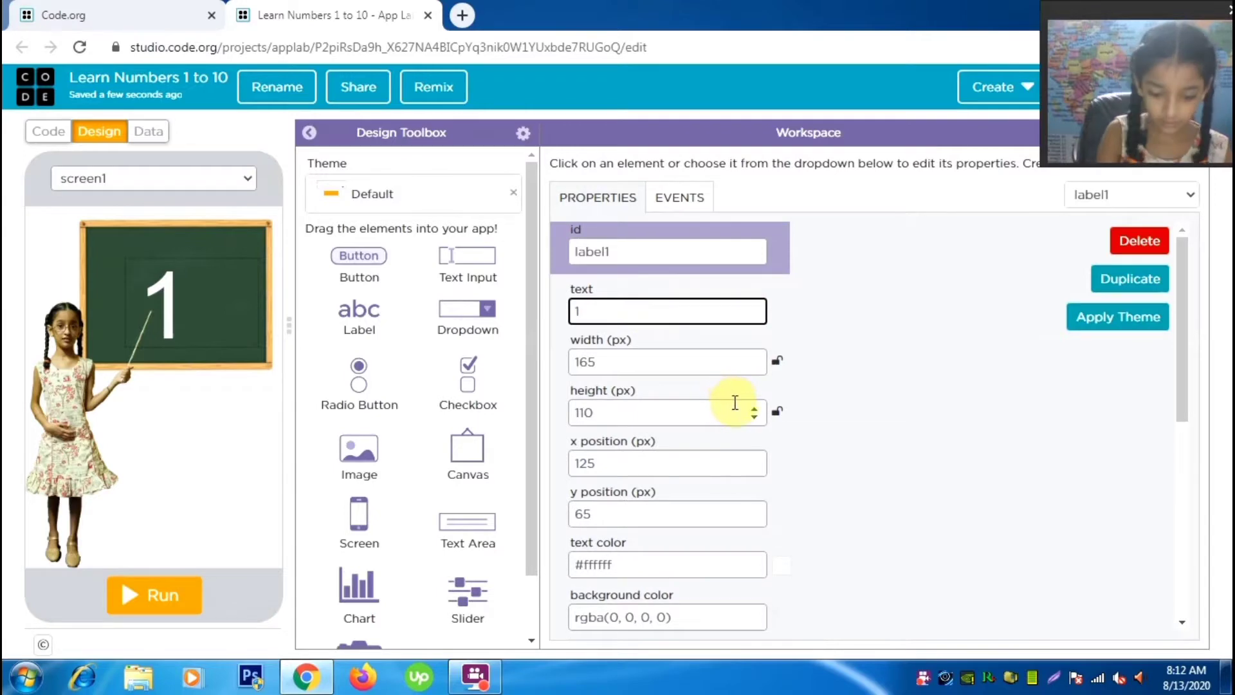
{"action": "type", "text": "0"}
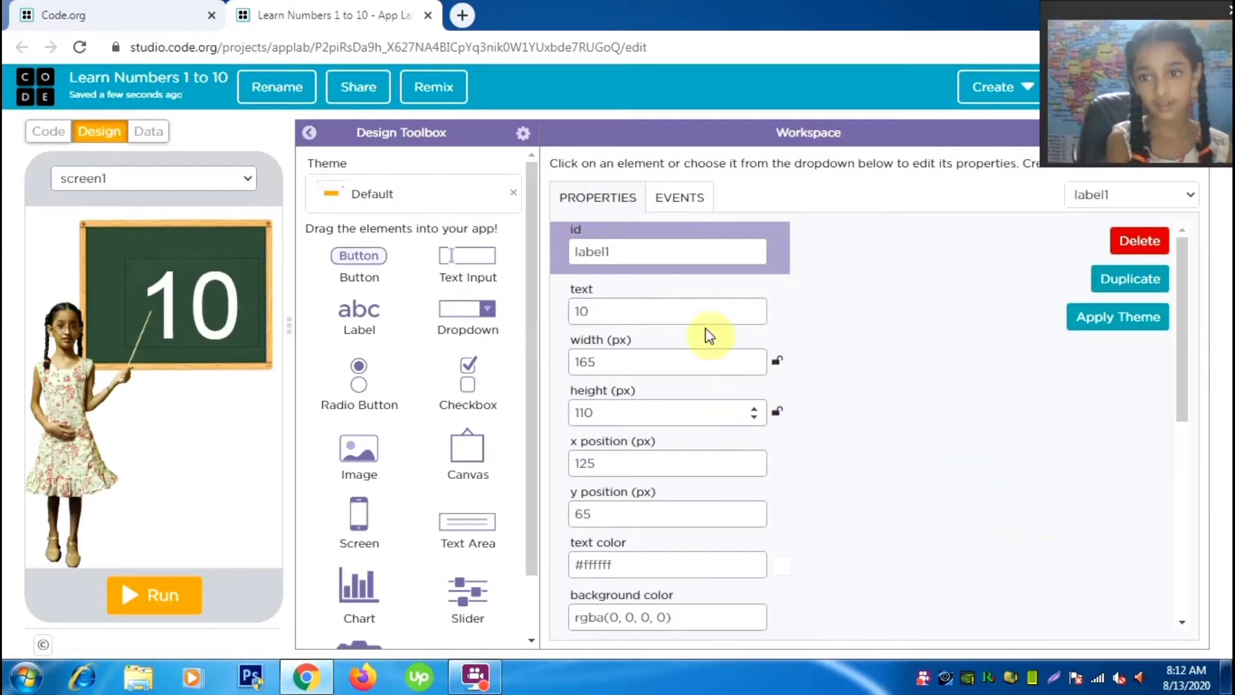
{"action": "left_click", "coordinate": [623, 310]}
{"action": "key", "text": "BackSpace"}
{"action": "left_click", "coordinate": [48, 131]}
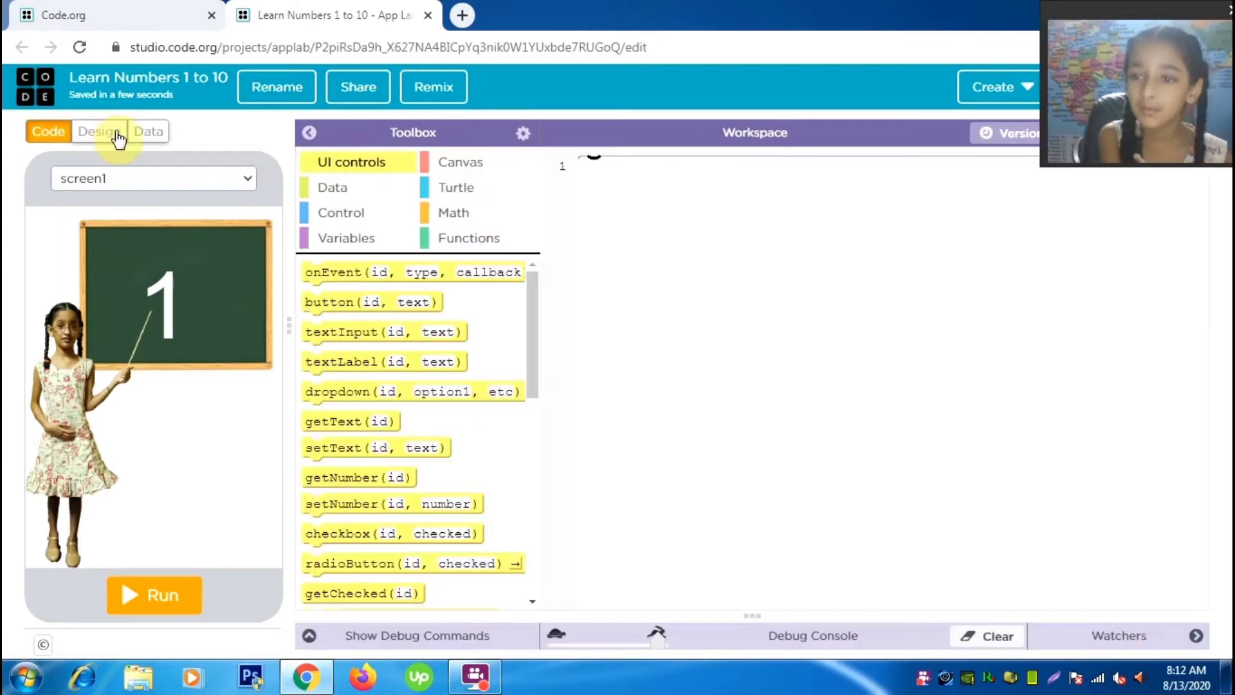
{"action": "left_click", "coordinate": [100, 131]}
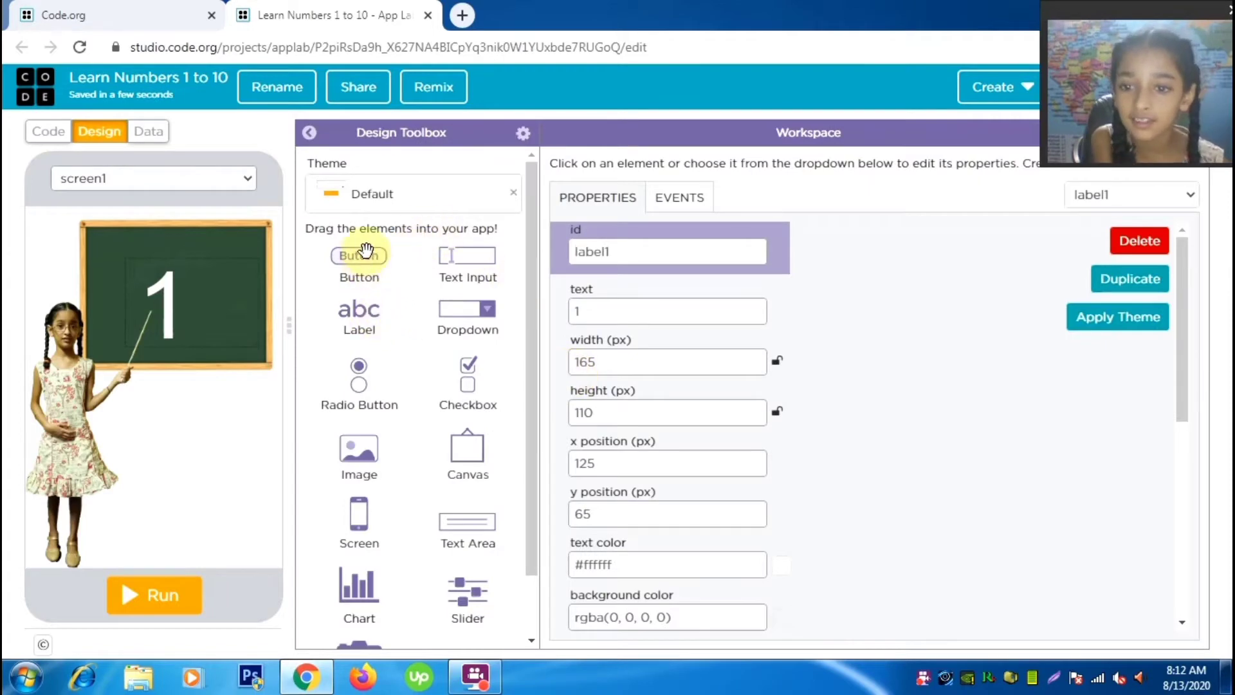
Add a button below the blackboard at about x 205, y 275 and clear its text
{"action": "left_click_drag", "start_coordinate": [372, 253], "coordinate": [233, 438]}
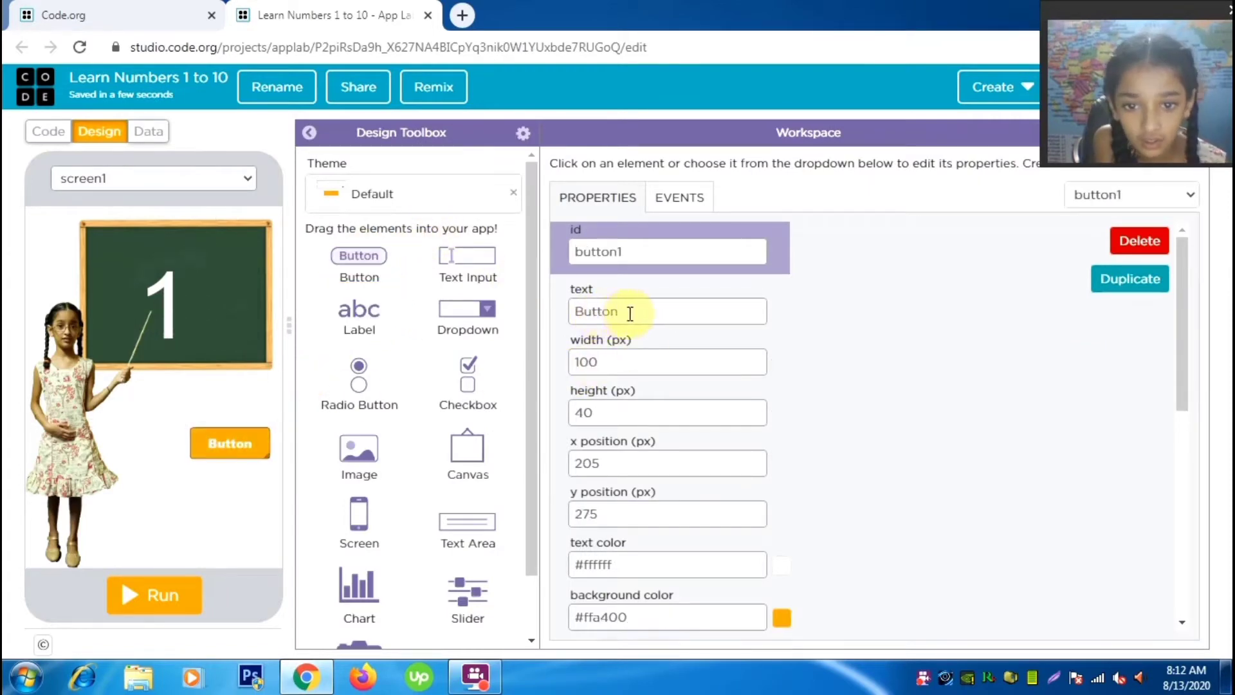
{"action": "left_click_drag", "start_coordinate": [628, 311], "coordinate": [515, 317]}
{"action": "key", "text": "BackSpace"}
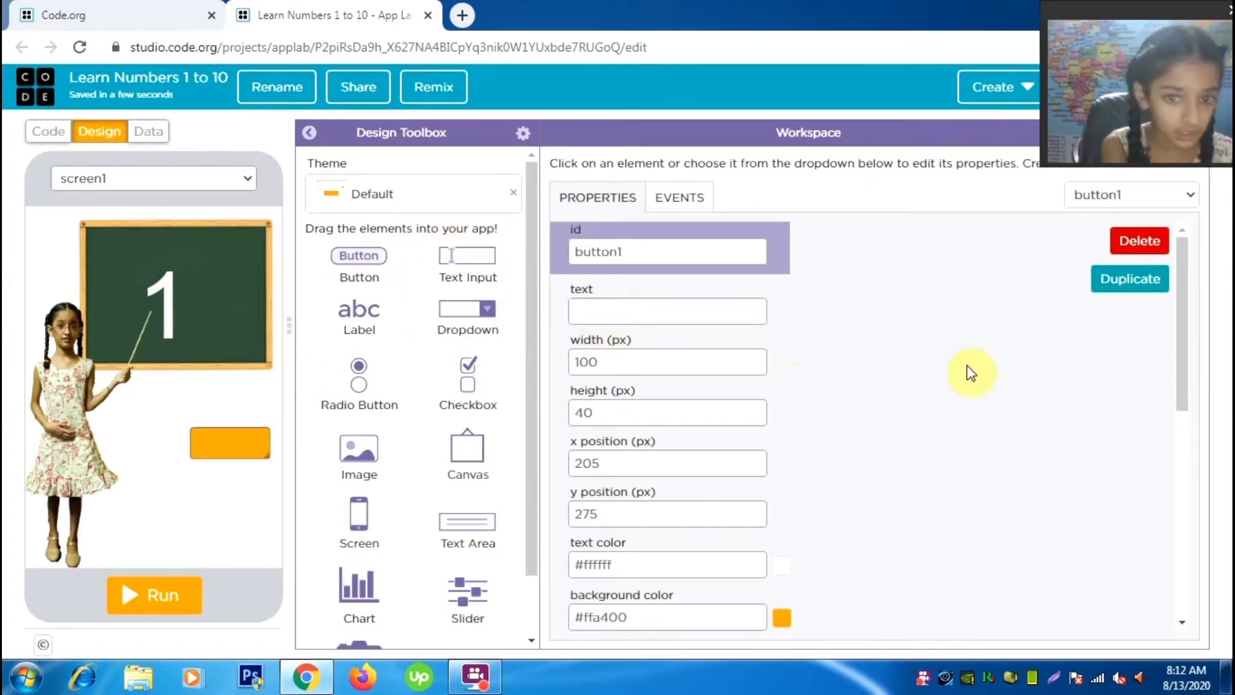
Set the blank button's background color to the green #3adc97
{"action": "scroll", "coordinate": [965, 372], "scroll_direction": "down", "scroll_amount": 7}
{"action": "scroll", "coordinate": [804, 271], "scroll_direction": "up", "scroll_amount": 2}
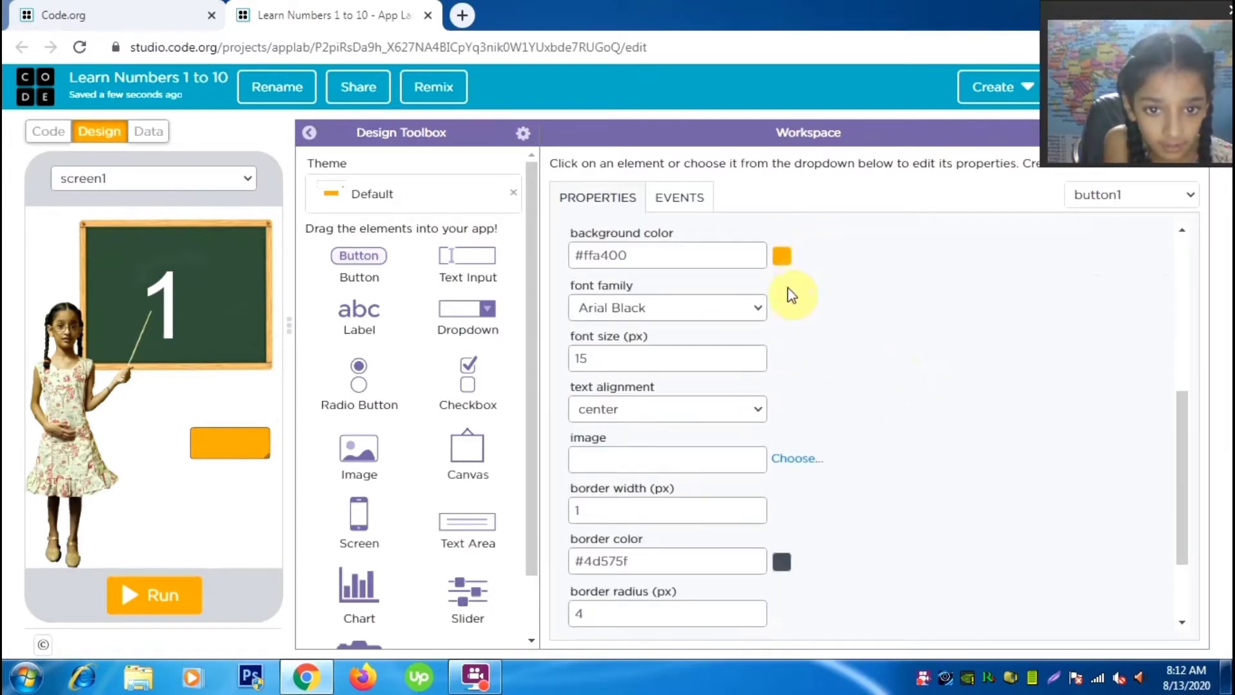
{"action": "left_click", "coordinate": [782, 257]}
{"action": "left_click", "coordinate": [673, 402]}
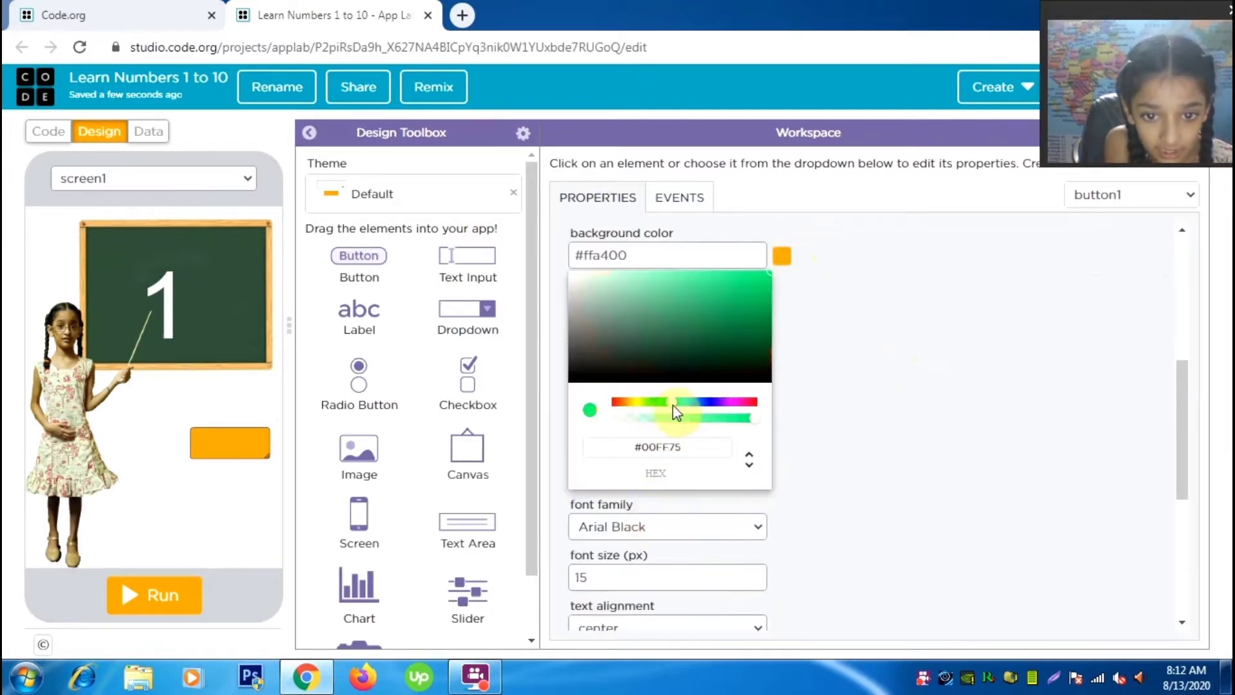
{"action": "left_click", "coordinate": [721, 305]}
{"action": "left_click", "coordinate": [822, 404]}
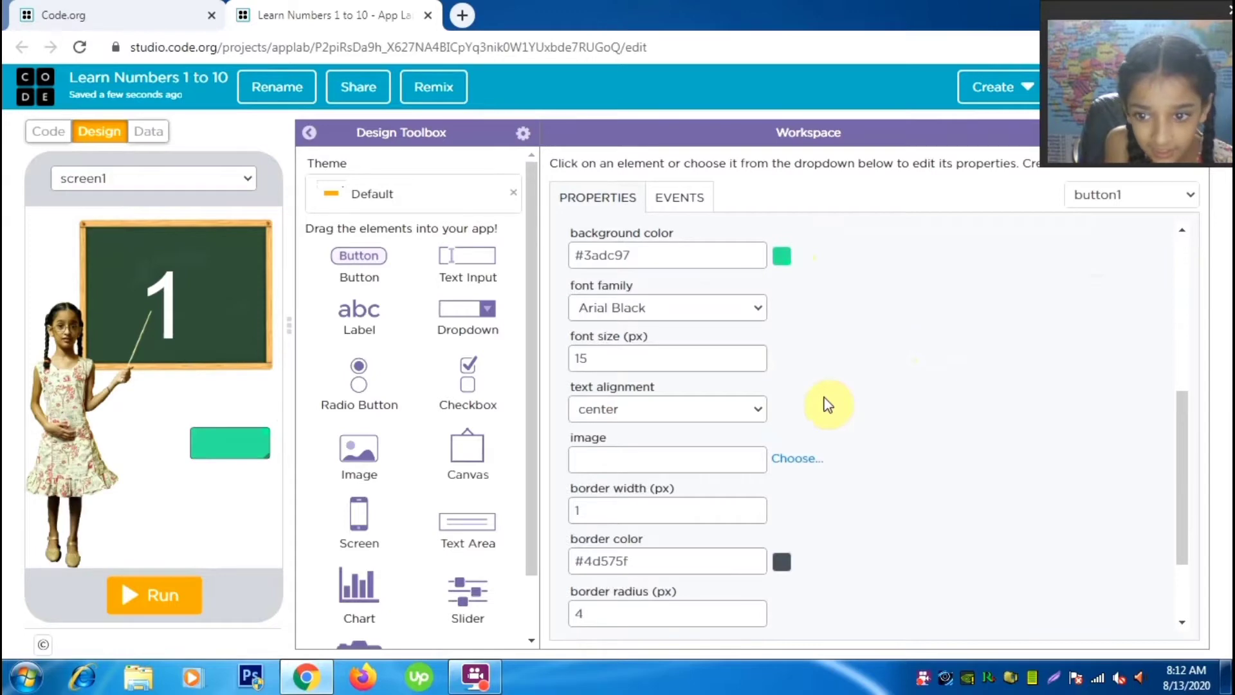
Choose the fa-caret-right icon from the icon library as the green button's image
{"action": "scroll", "coordinate": [828, 393], "scroll_direction": "up", "scroll_amount": 2}
{"action": "scroll", "coordinate": [827, 389], "scroll_direction": "down", "scroll_amount": 2}
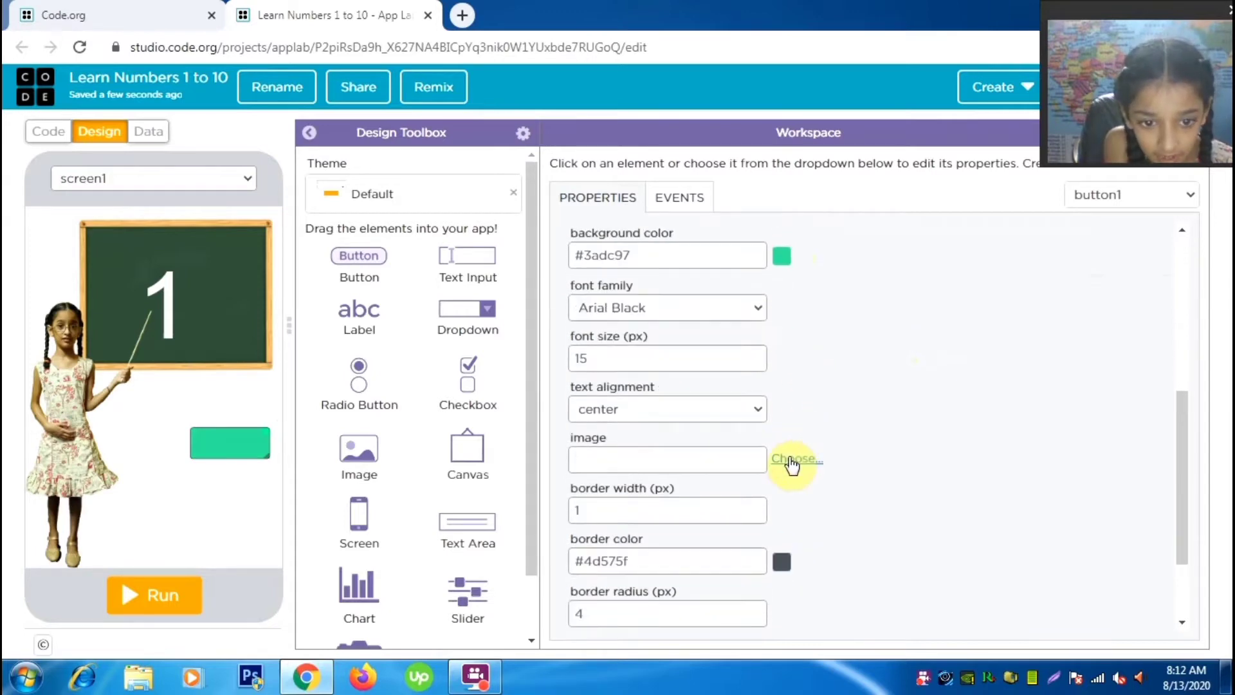
{"action": "left_click", "coordinate": [794, 457]}
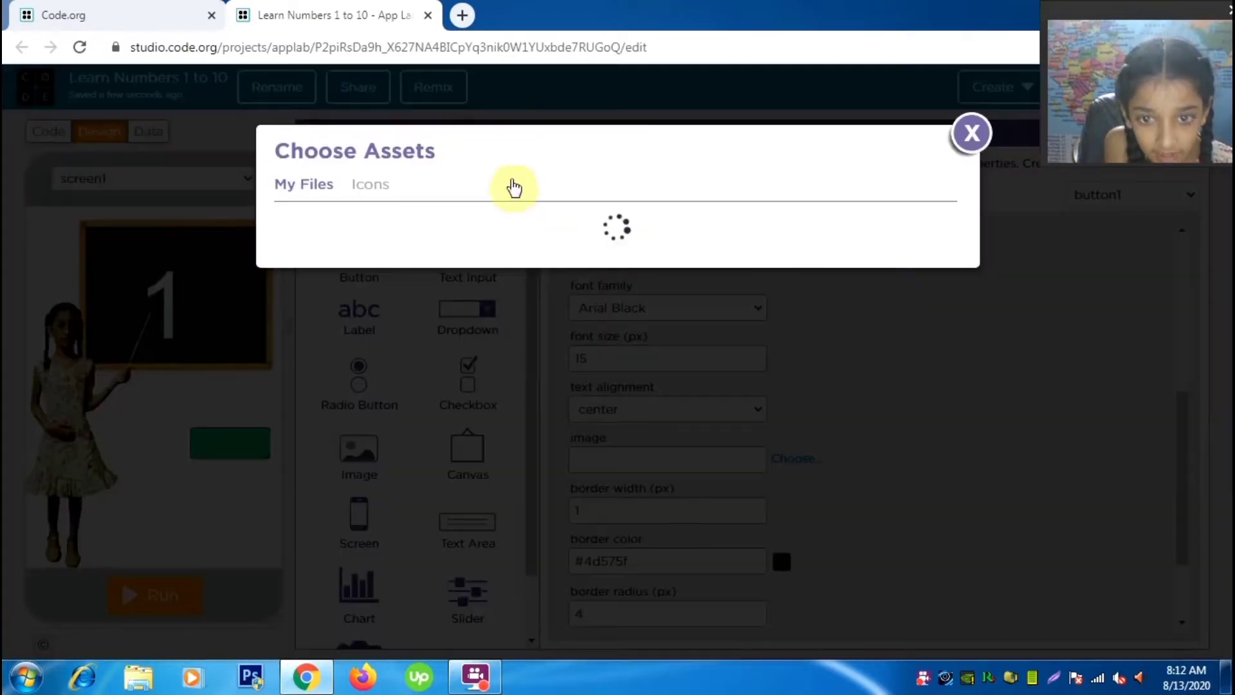
{"action": "left_click", "coordinate": [372, 187]}
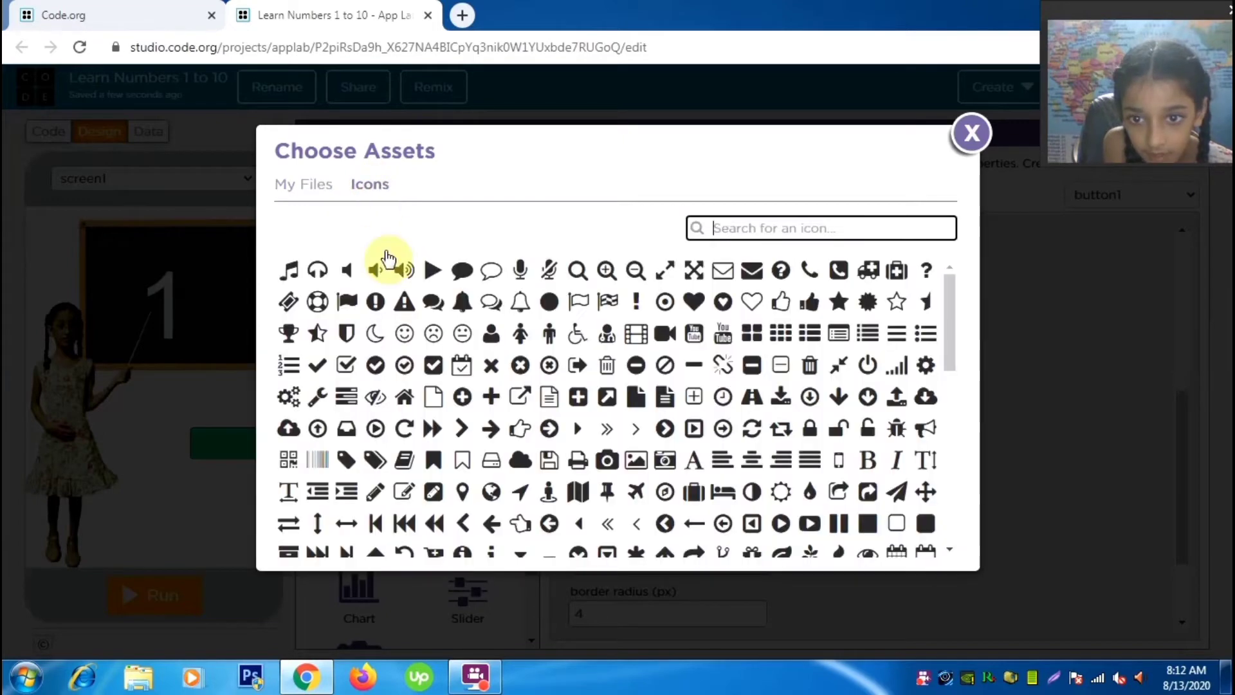
{"action": "scroll", "coordinate": [491, 325], "scroll_direction": "down", "scroll_amount": 5}
{"action": "scroll", "coordinate": [642, 479], "scroll_direction": "down", "scroll_amount": 4}
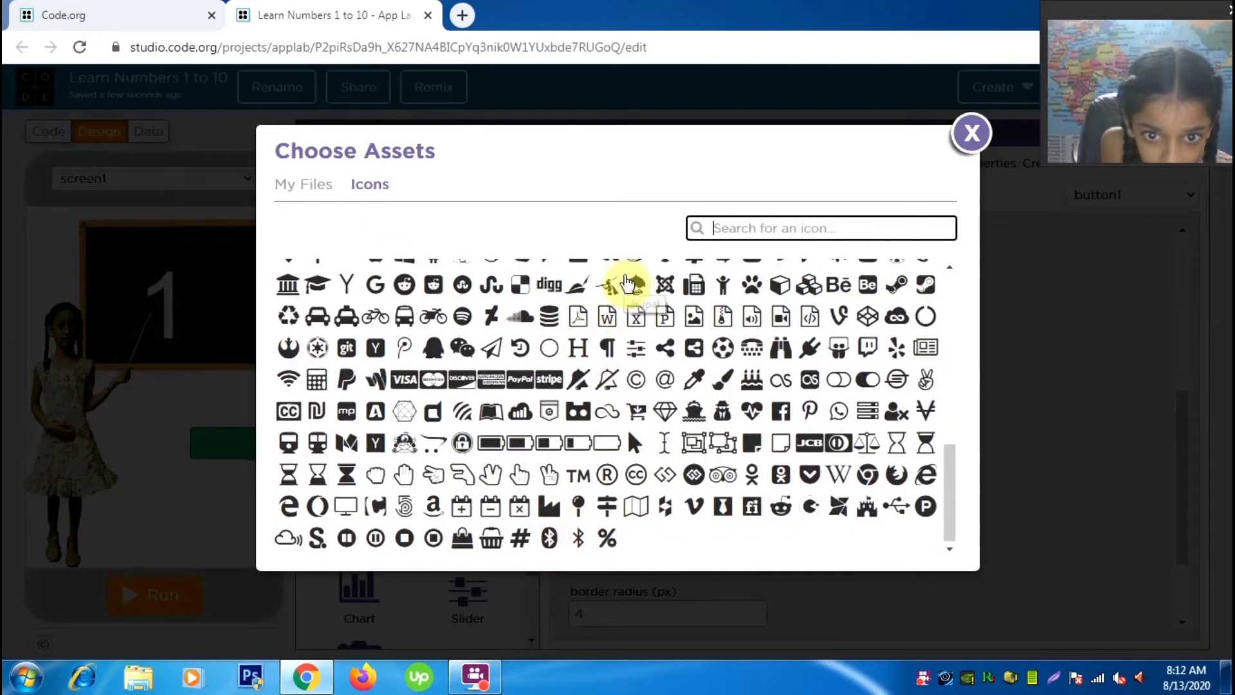
{"action": "scroll", "coordinate": [628, 296], "scroll_direction": "up", "scroll_amount": 5}
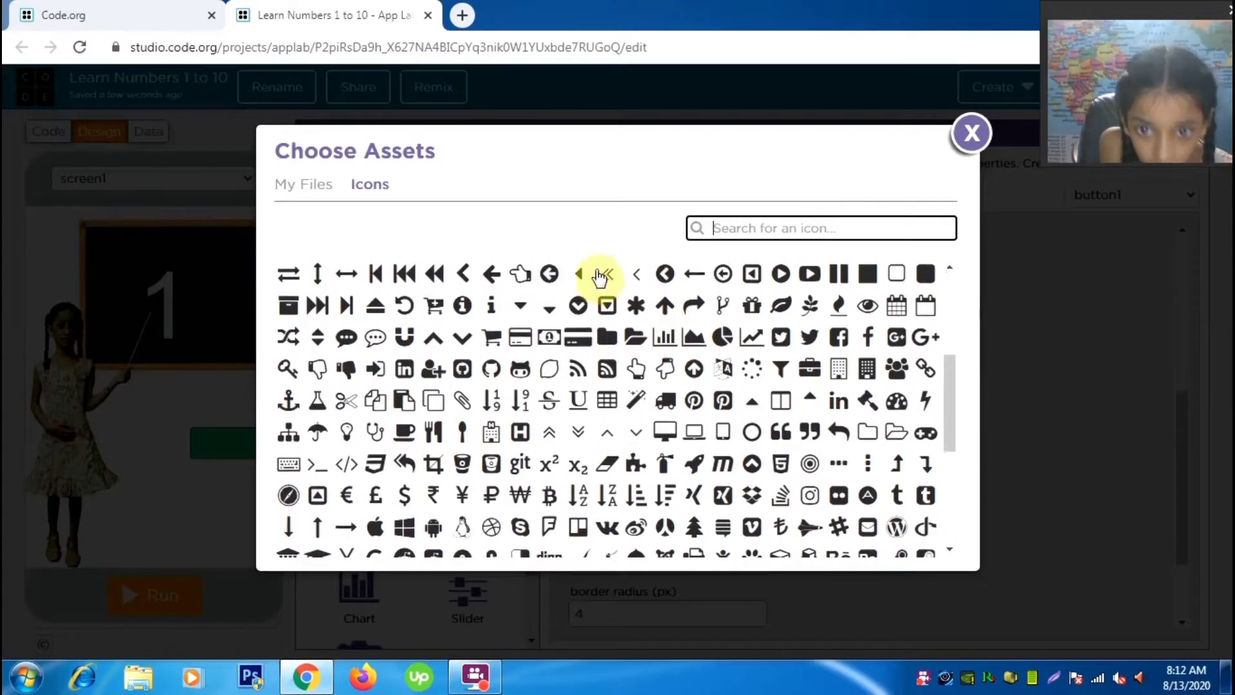
{"action": "scroll", "coordinate": [579, 289], "scroll_direction": "up", "scroll_amount": 3}
{"action": "scroll", "coordinate": [551, 356], "scroll_direction": "up", "scroll_amount": 3}
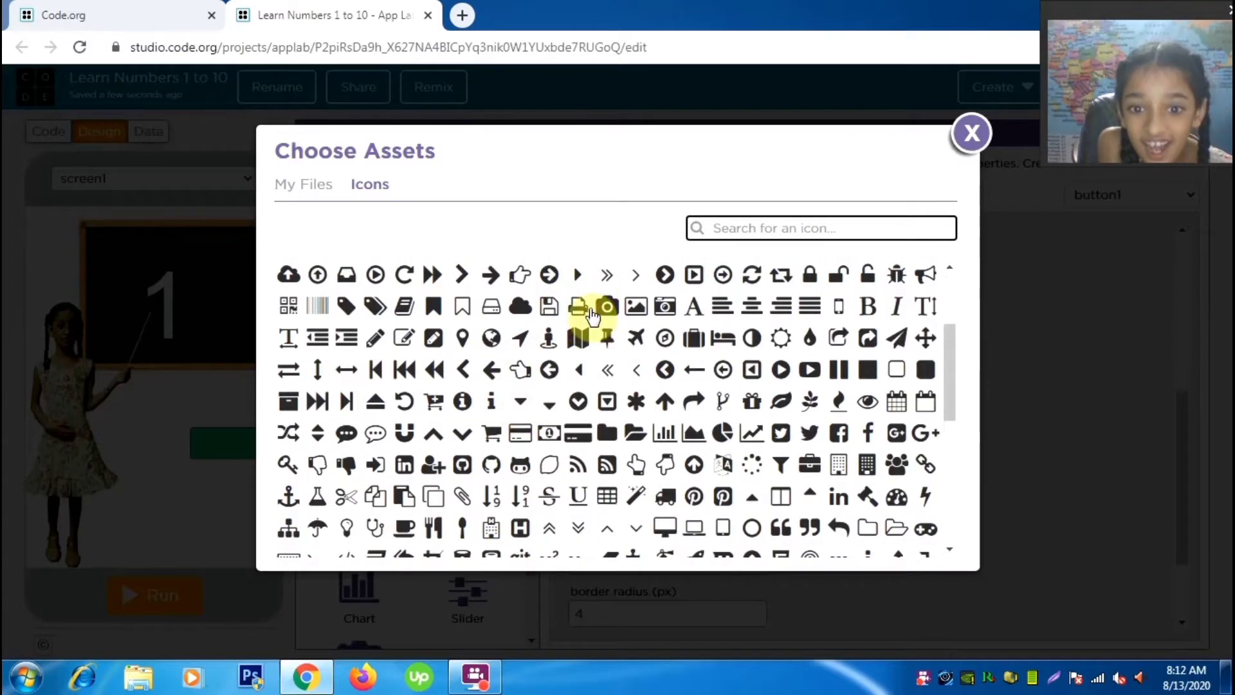
{"action": "left_click", "coordinate": [573, 361]}
Change the button's icon color from black to the near-white #fffcfc
{"action": "scroll", "coordinate": [836, 418], "scroll_direction": "down", "scroll_amount": 3}
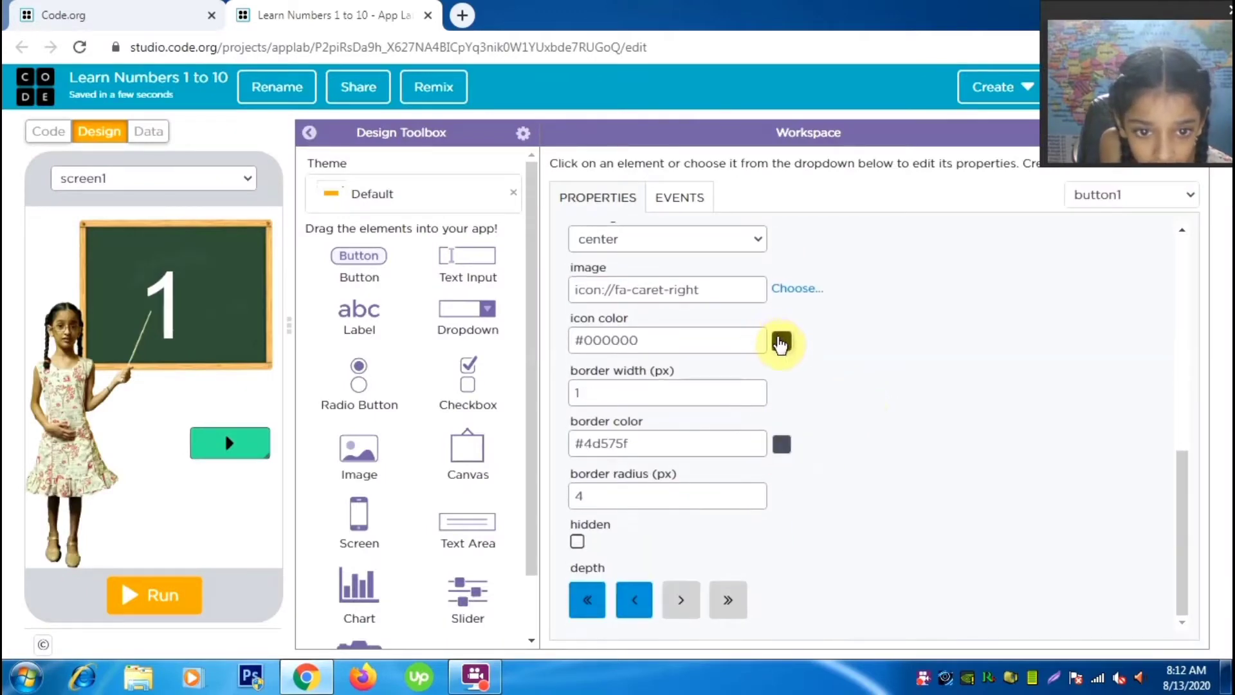
{"action": "left_click", "coordinate": [781, 343]}
{"action": "left_click_drag", "start_coordinate": [587, 427], "coordinate": [627, 444]}
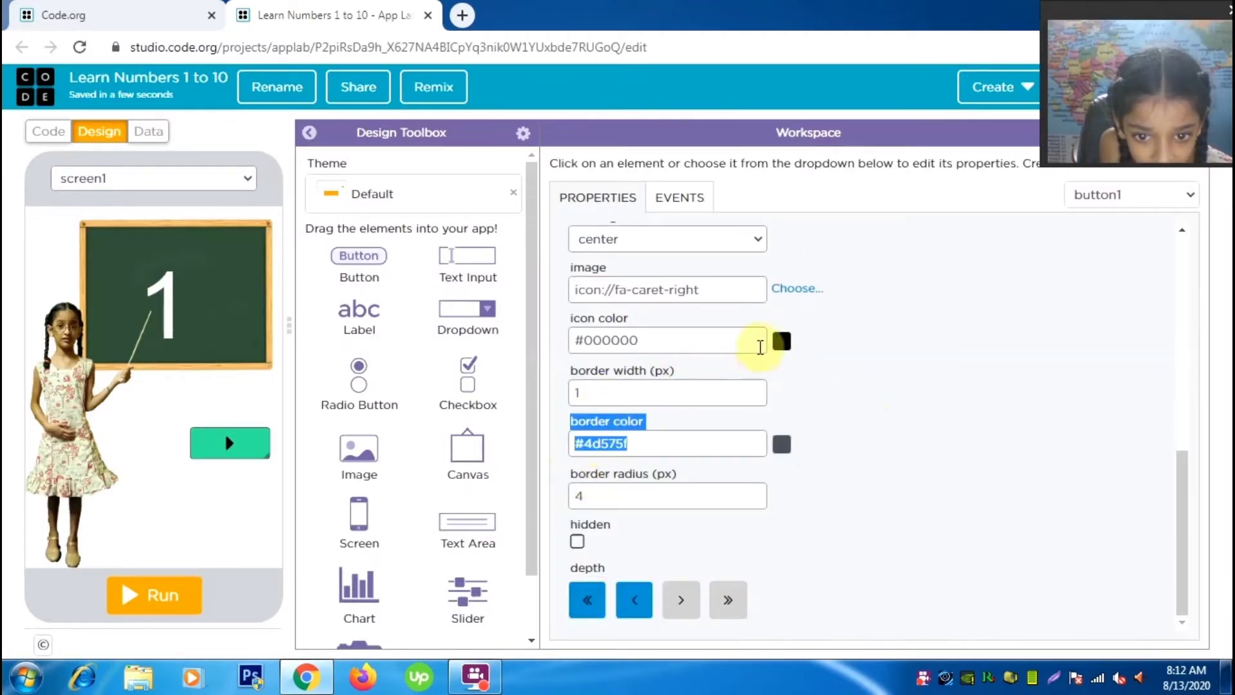
{"action": "left_click", "coordinate": [781, 341]}
{"action": "left_click_drag", "start_coordinate": [575, 375], "coordinate": [571, 336]}
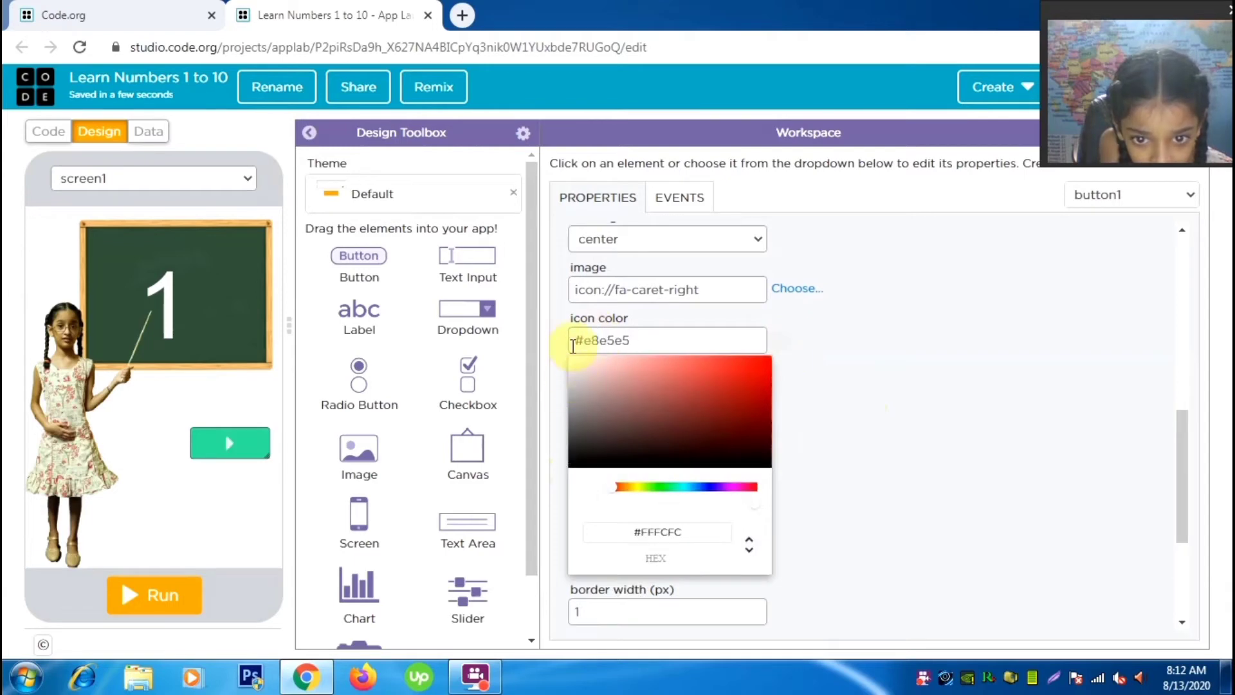
{"action": "left_click", "coordinate": [860, 461]}
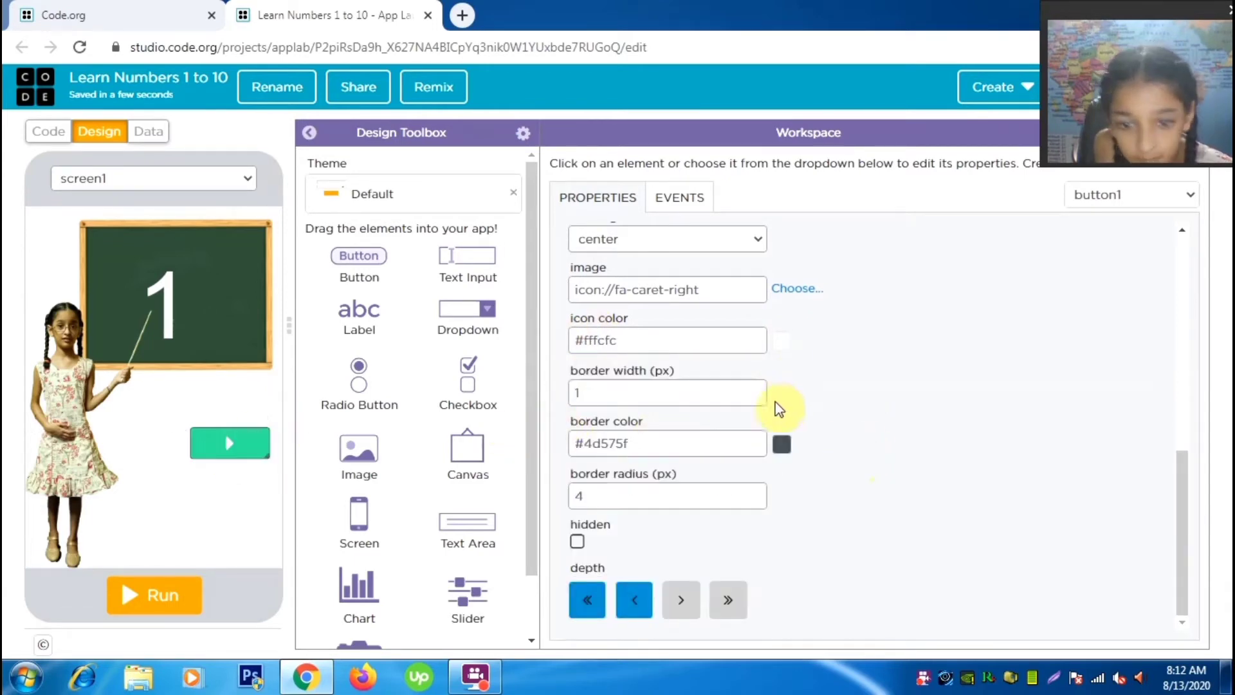
Round the button's corners with a 29 px border radius and resize it to 44 by 37 px
{"action": "left_click_drag", "start_coordinate": [756, 492], "coordinate": [758, 492]}
{"action": "scroll", "coordinate": [835, 457], "scroll_direction": "up", "scroll_amount": 7}
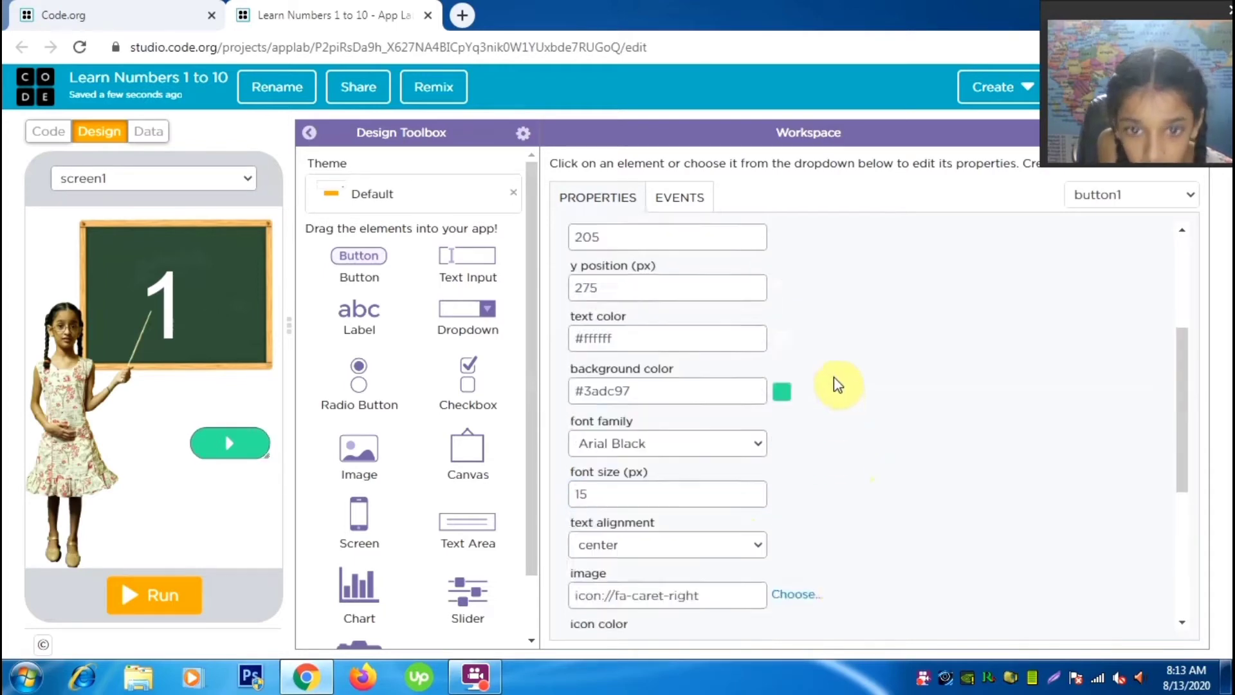
{"action": "scroll", "coordinate": [754, 311], "scroll_direction": "up", "scroll_amount": 2}
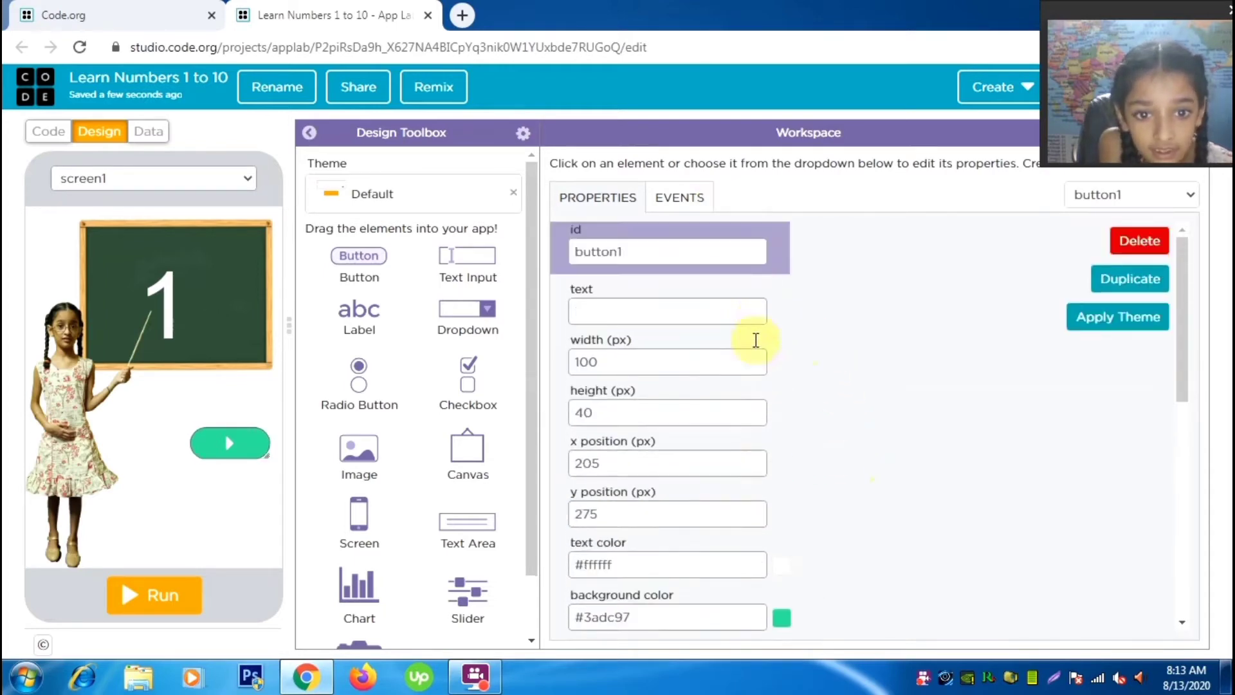
{"action": "left_click_drag", "start_coordinate": [753, 370], "coordinate": [754, 372]}
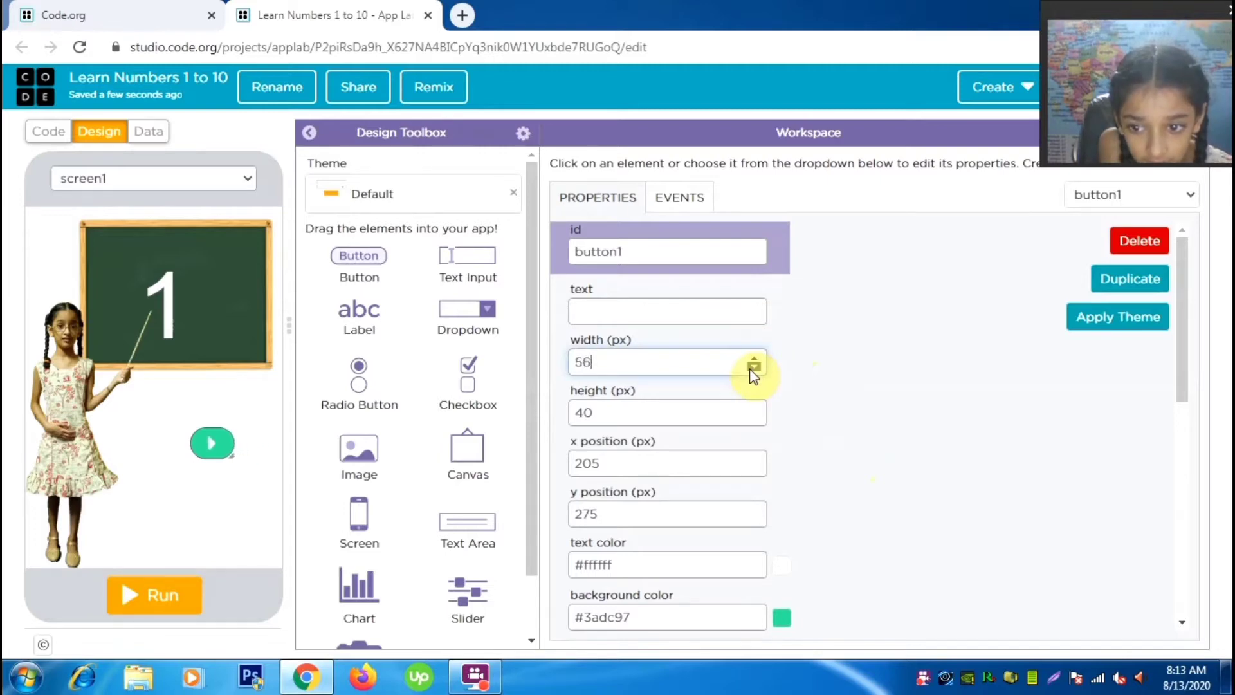
{"action": "left_click", "coordinate": [753, 419]}
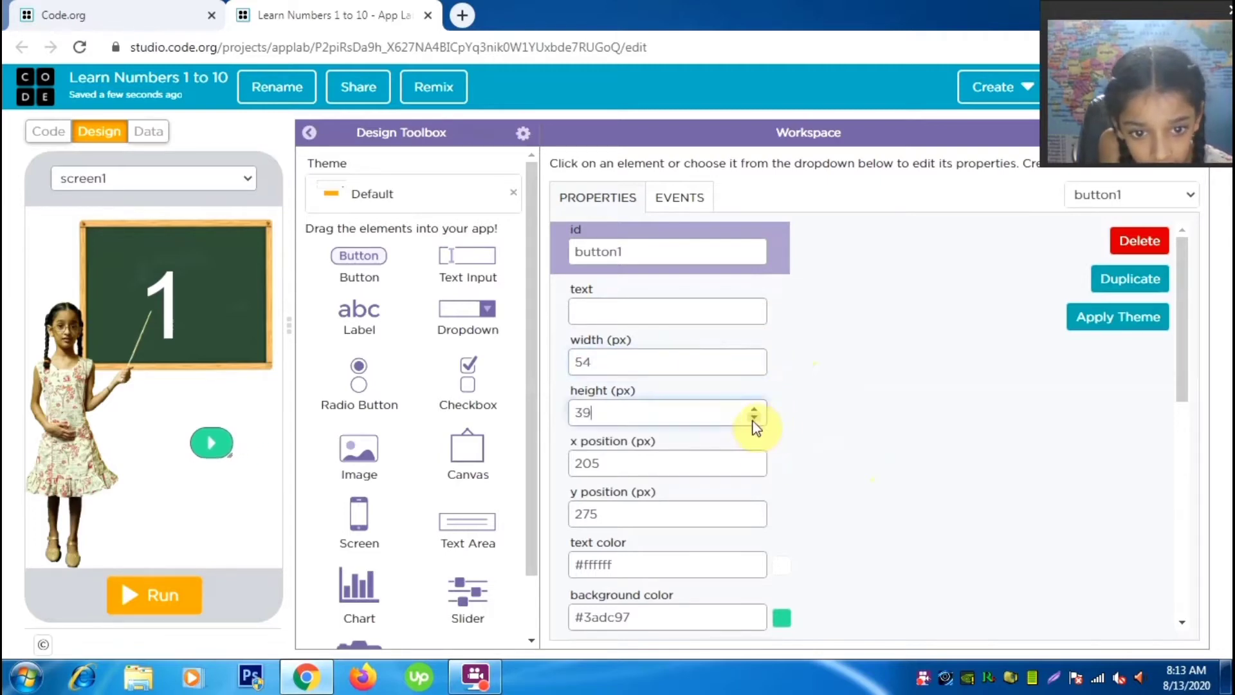
{"action": "left_click", "coordinate": [754, 367]}
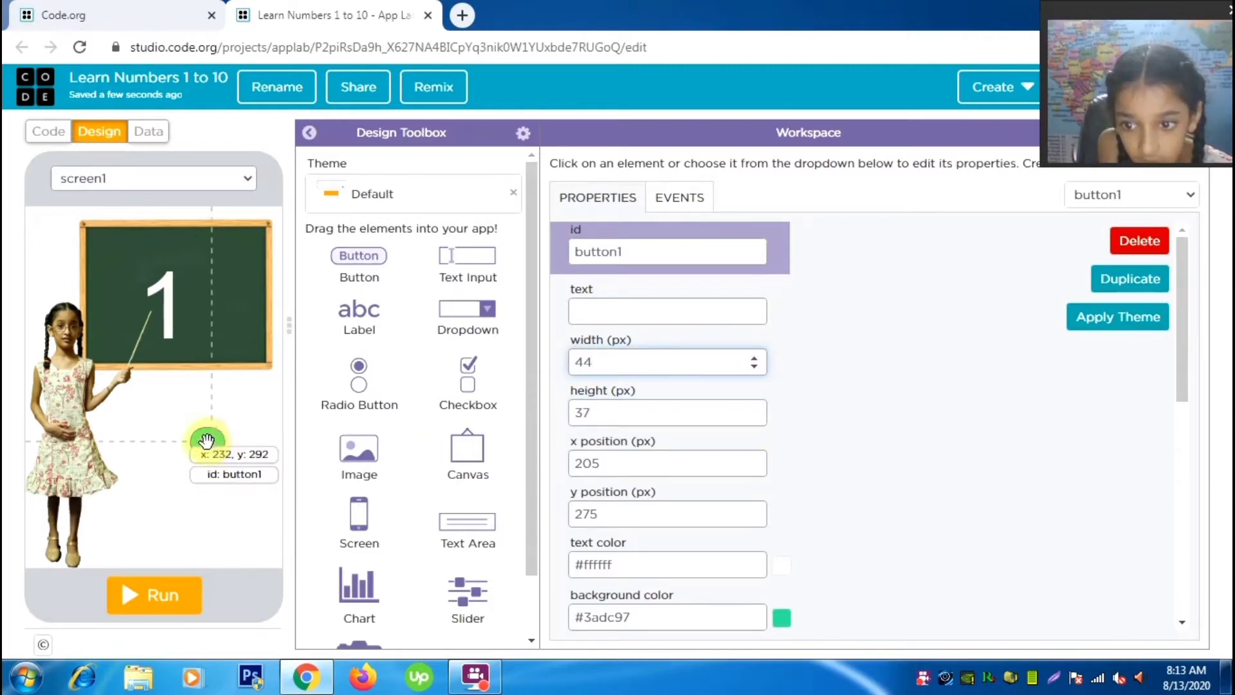
Move the arrow button to x 245, y 160 on the blackboard and place a duplicate of it at x 150, y 160
{"action": "left_click_drag", "start_coordinate": [206, 441], "coordinate": [239, 354]}
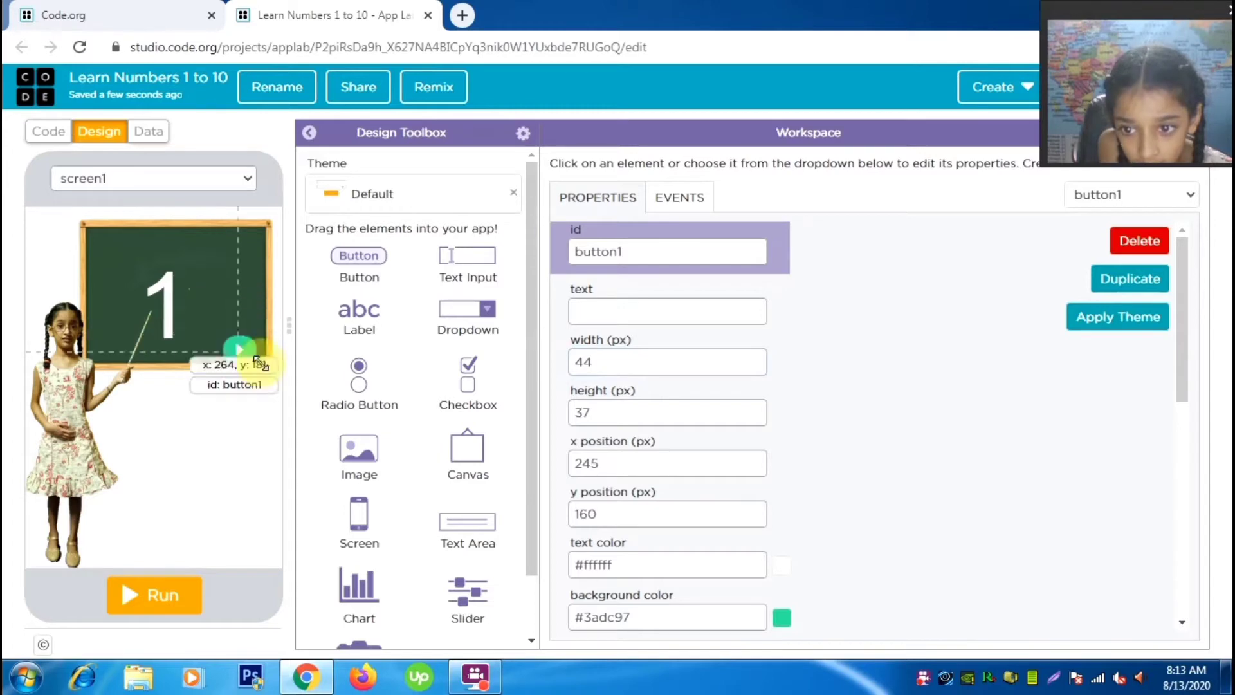
{"action": "left_click", "coordinate": [1134, 283]}
{"action": "left_click_drag", "start_coordinate": [241, 357], "coordinate": [150, 349]}
Replace the duplicate button's image with the fa-caret-left icon from the icon library
{"action": "scroll", "coordinate": [933, 515], "scroll_direction": "down", "scroll_amount": 4}
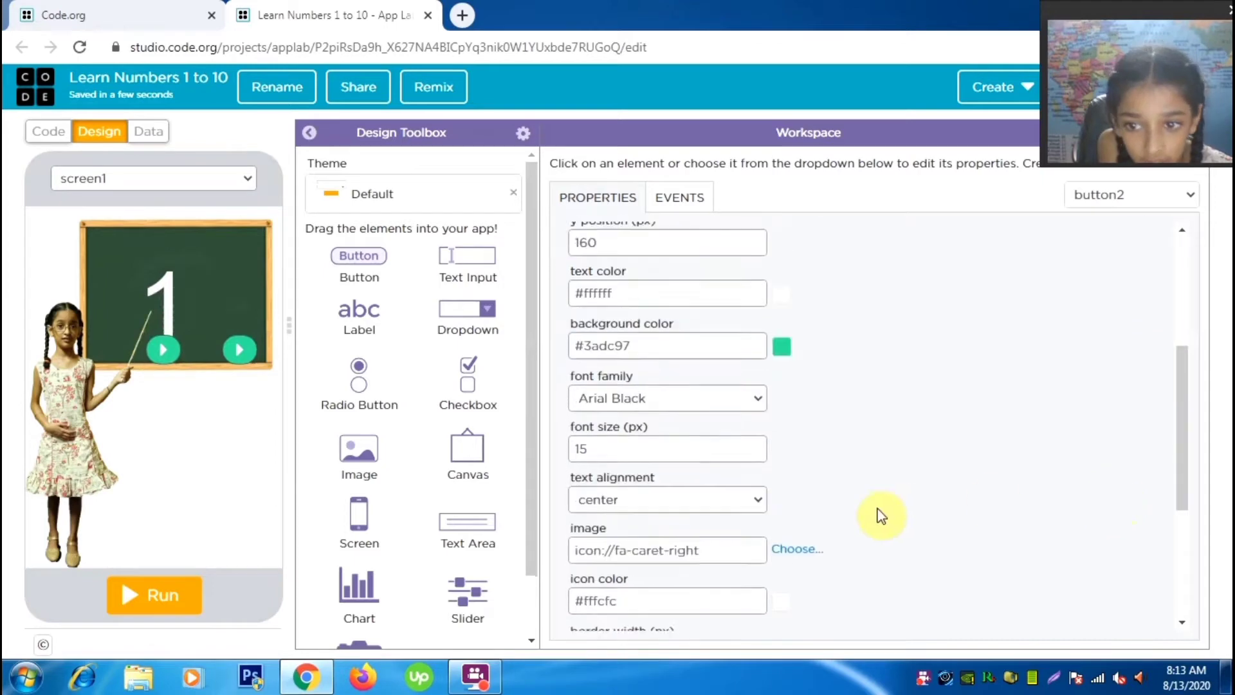
{"action": "scroll", "coordinate": [881, 517], "scroll_direction": "down", "scroll_amount": 2}
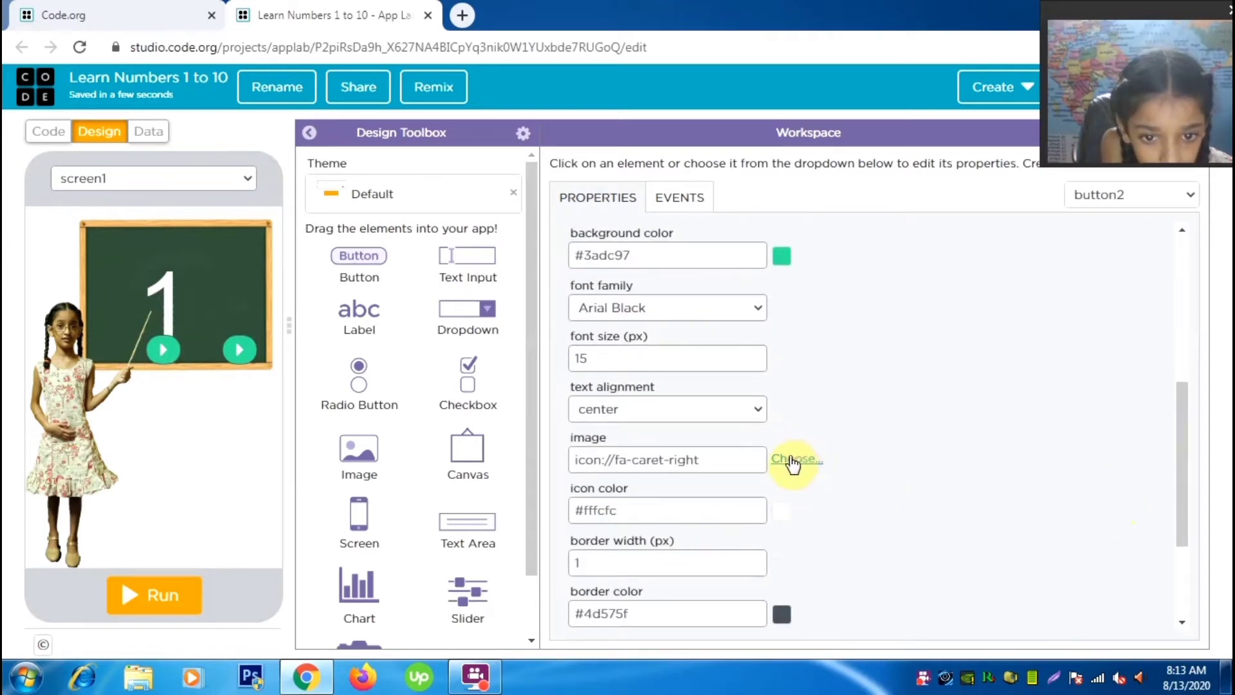
{"action": "scroll", "coordinate": [788, 476], "scroll_direction": "down", "scroll_amount": 4}
{"action": "left_click", "coordinate": [784, 294]}
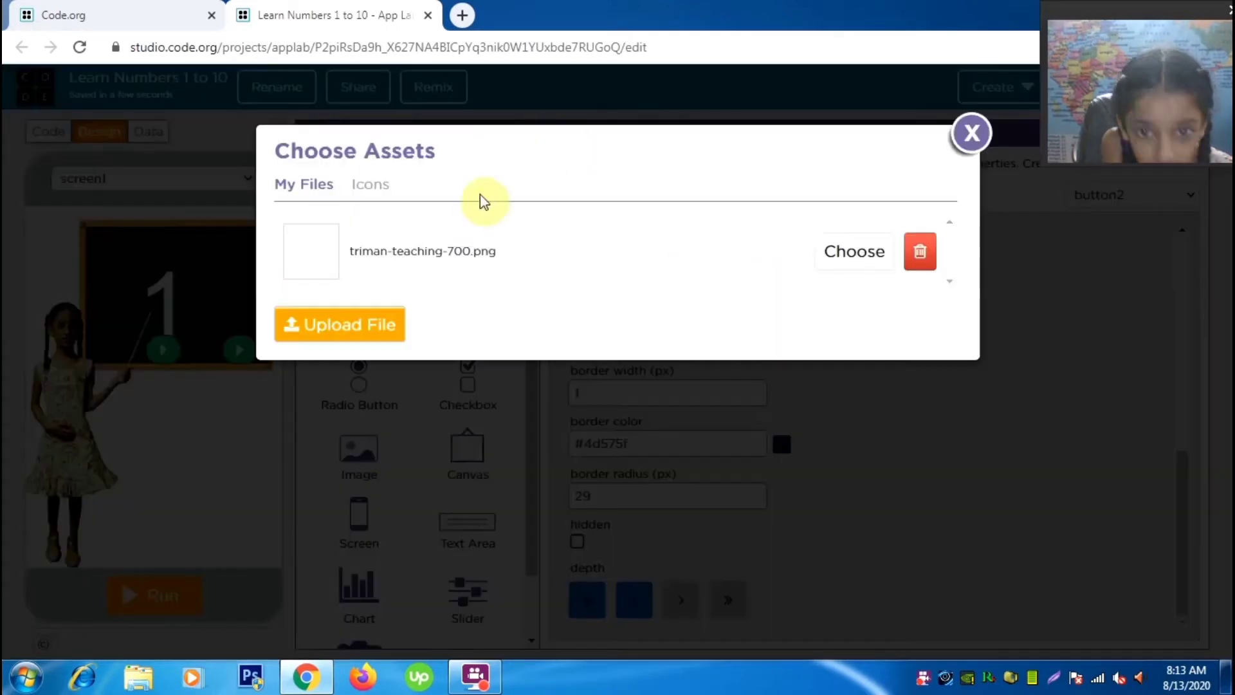
{"action": "left_click", "coordinate": [374, 187]}
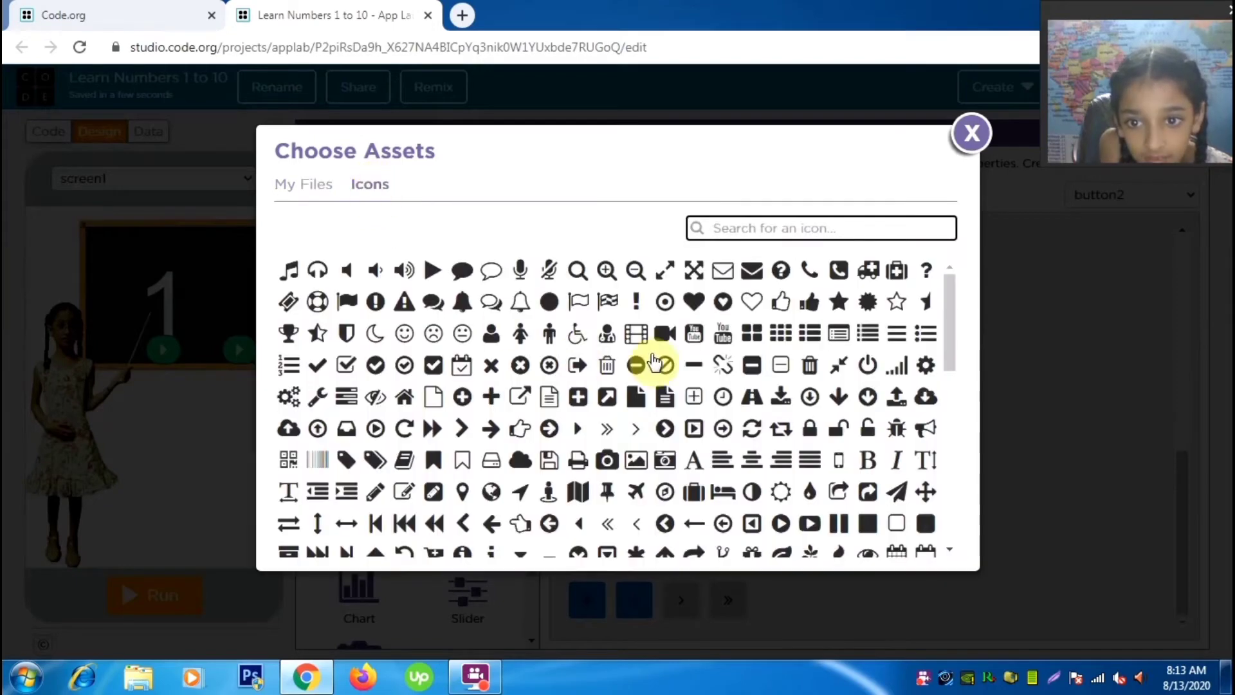
{"action": "scroll", "coordinate": [633, 385], "scroll_direction": "down", "scroll_amount": 4}
{"action": "scroll", "coordinate": [607, 351], "scroll_direction": "up", "scroll_amount": 3}
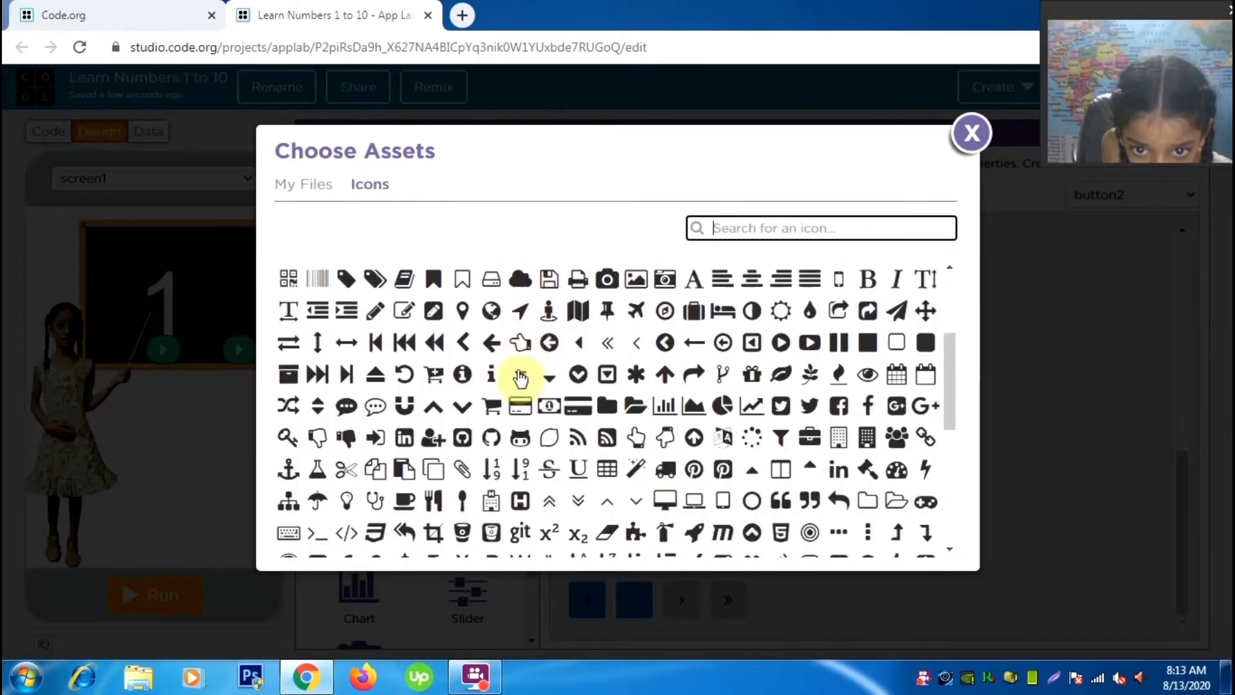
{"action": "left_click", "coordinate": [580, 347]}
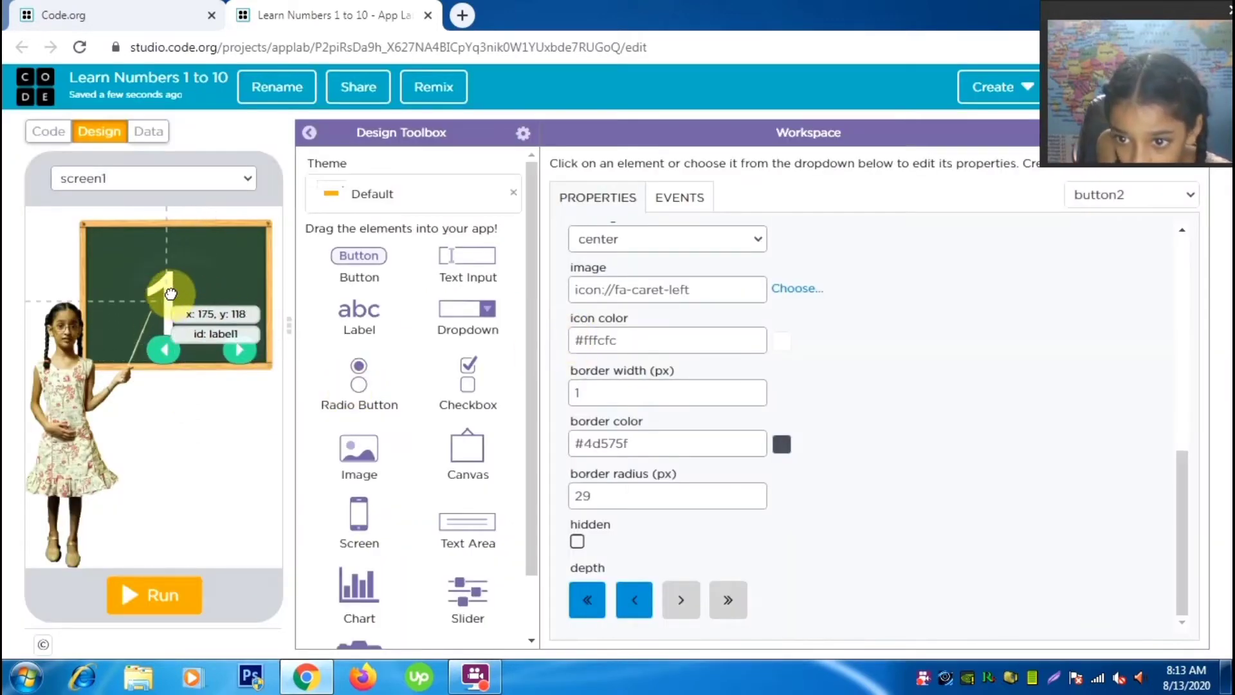
Move the number label up to about x 130, y 50 so that it clears the arrow buttons
{"action": "left_click", "coordinate": [172, 292]}
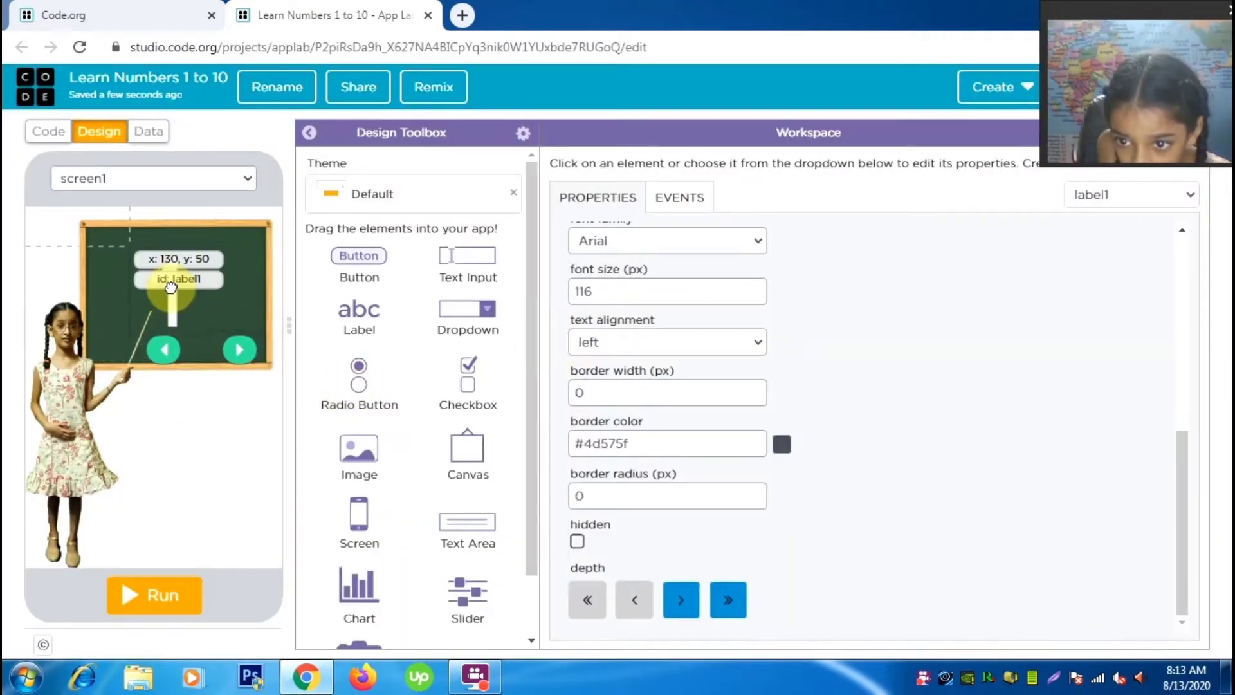
{"action": "left_click", "coordinate": [160, 348]}
{"action": "left_click", "coordinate": [187, 447]}
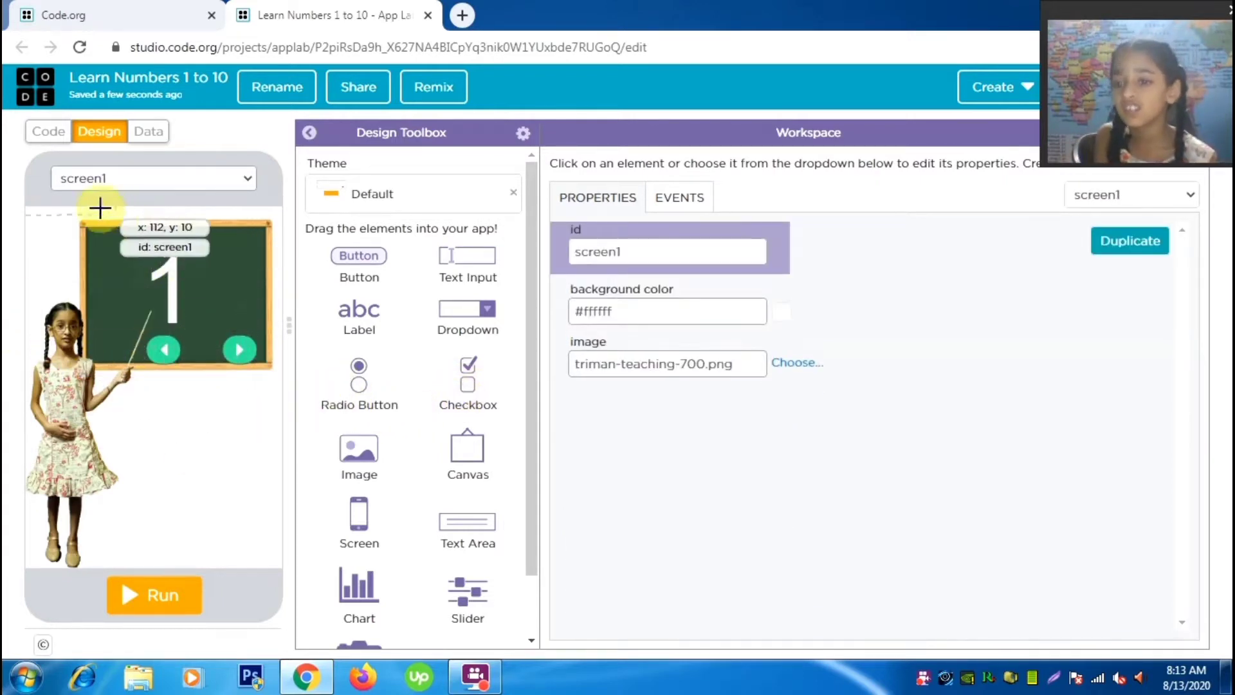
Add an onEvent block for the click event to the program and look through its available element ids
{"action": "left_click", "coordinate": [38, 134]}
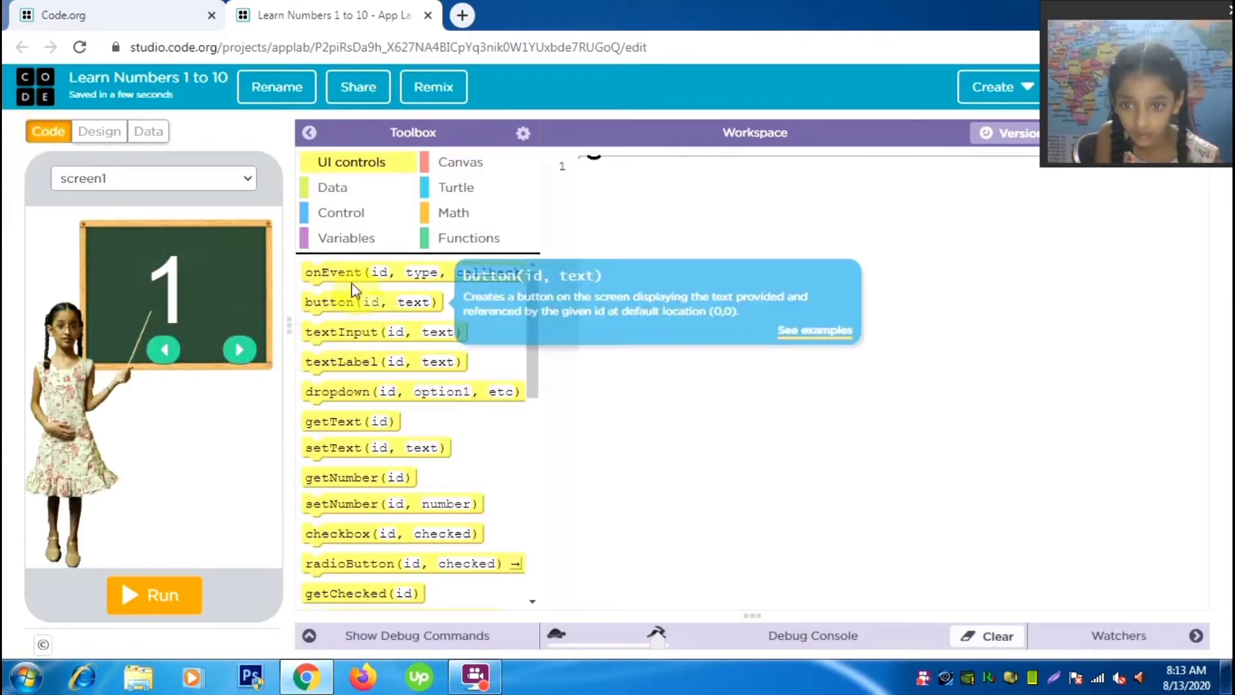
{"action": "left_click_drag", "start_coordinate": [323, 273], "coordinate": [605, 168]}
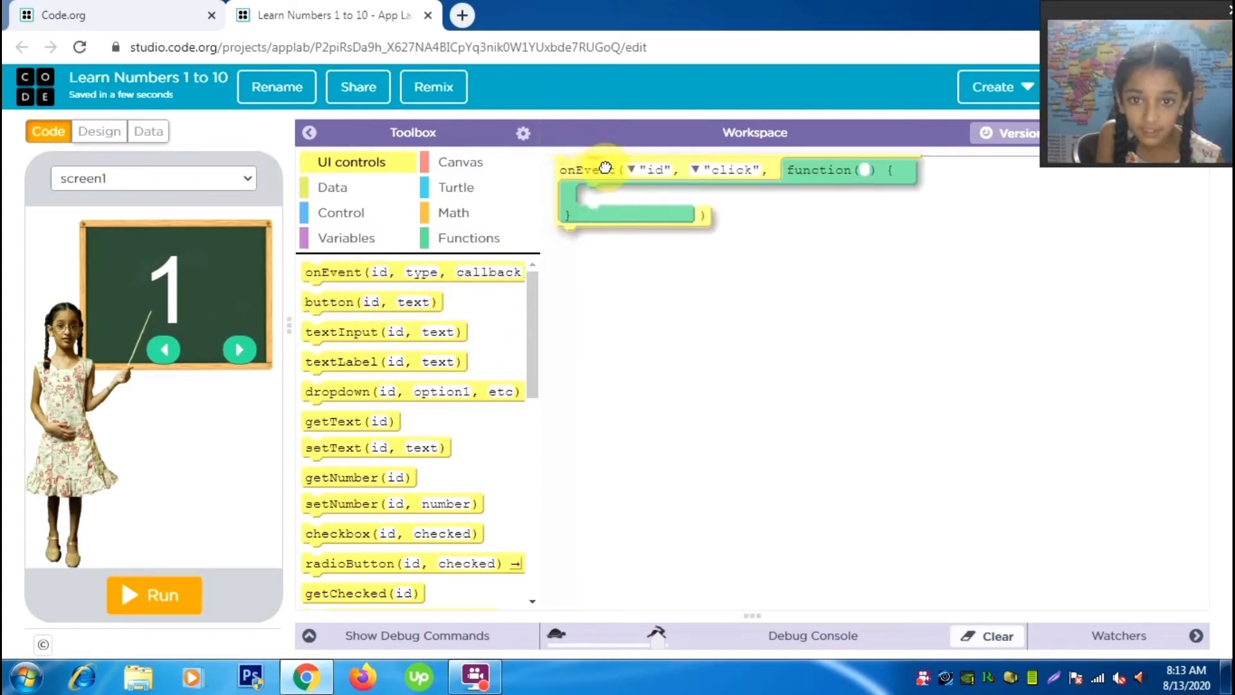
{"action": "left_click", "coordinate": [670, 179]}
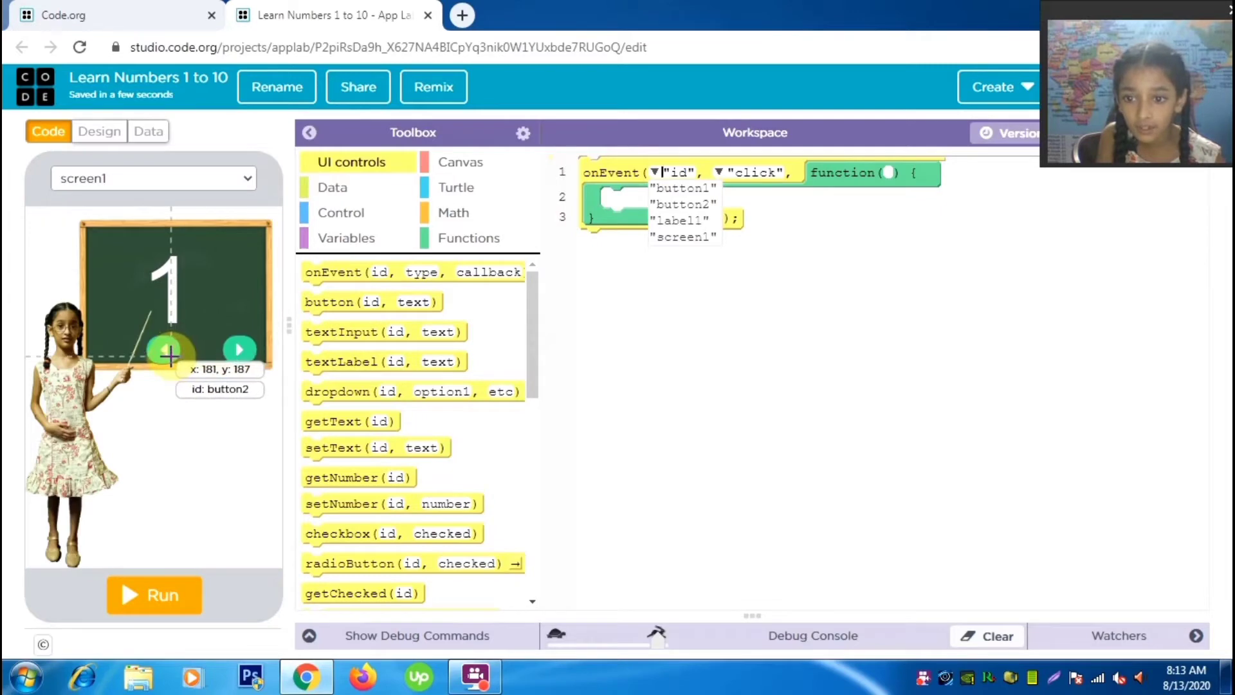
{"action": "left_click", "coordinate": [830, 423]}
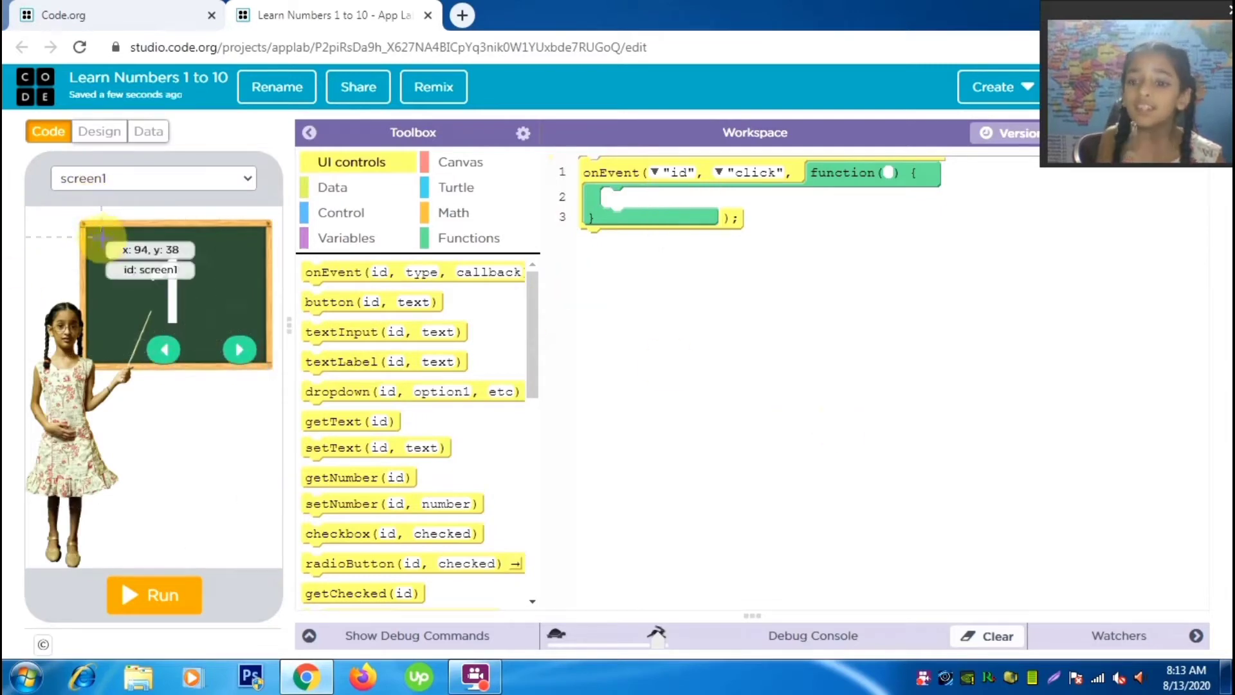
Rename the id of the left-pointing arrow button to btn_left in the app's design
{"action": "left_click", "coordinate": [106, 132]}
{"action": "left_click", "coordinate": [164, 349]}
{"action": "left_click_drag", "start_coordinate": [624, 252], "coordinate": [589, 251]}
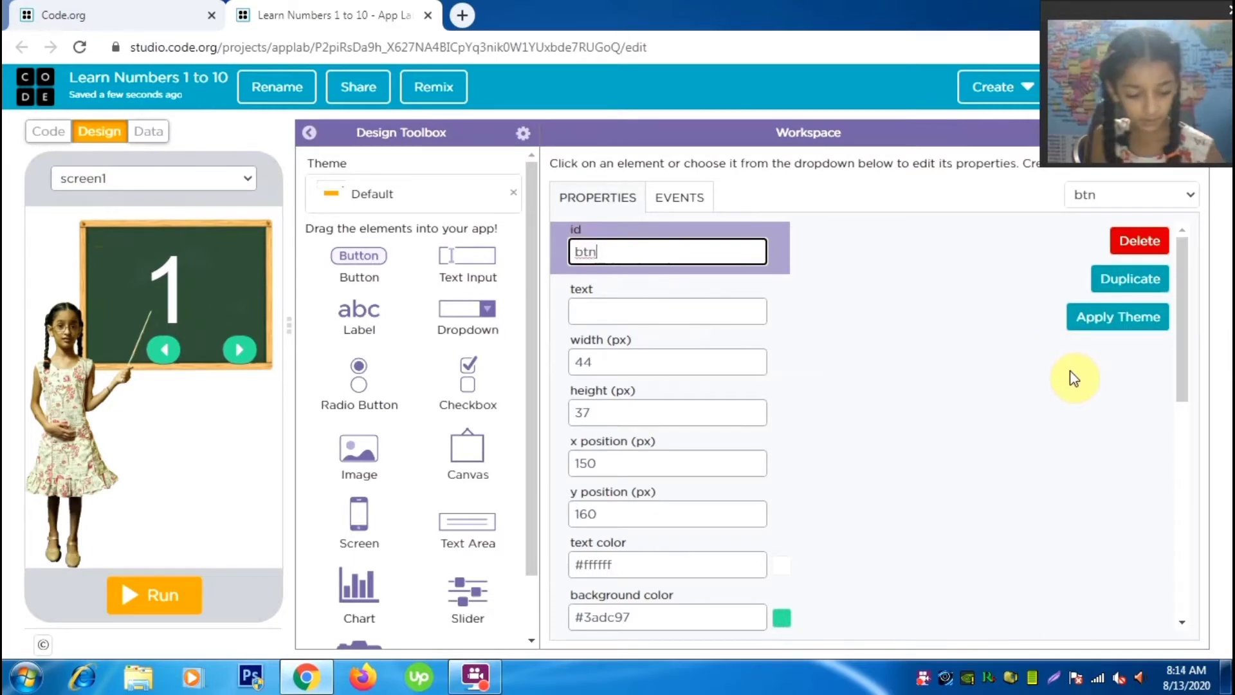
{"action": "type", "text": "tn_"}
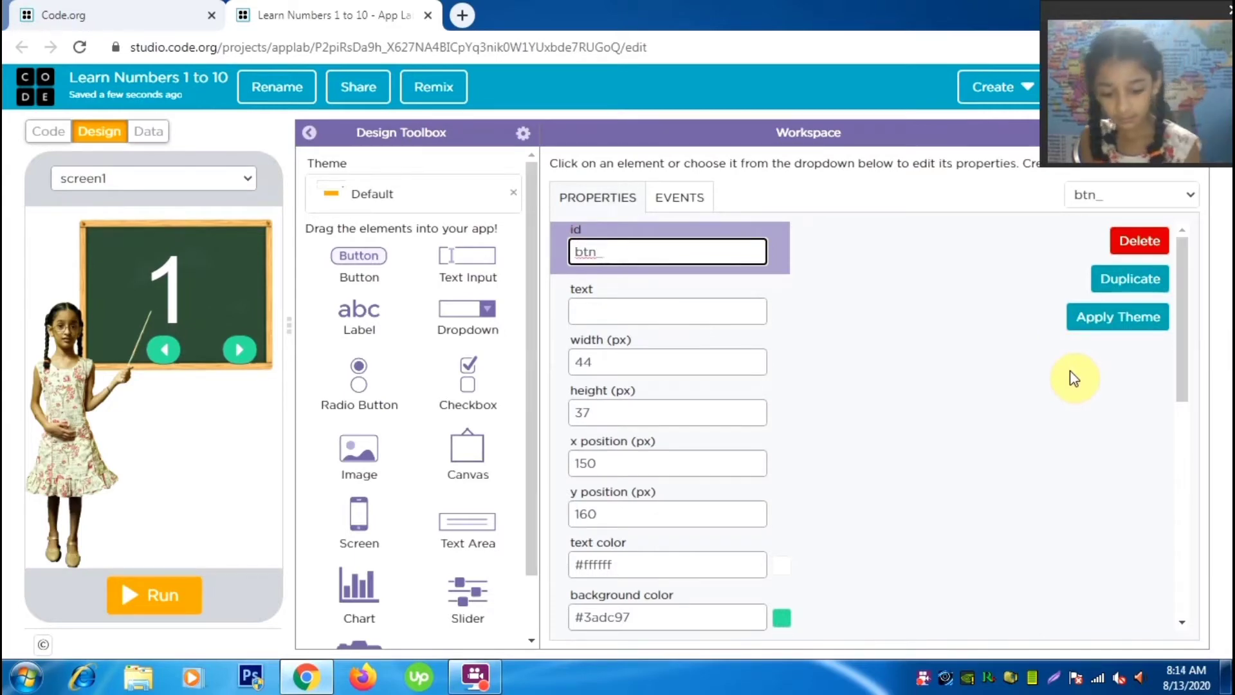
{"action": "type", "text": "left"}
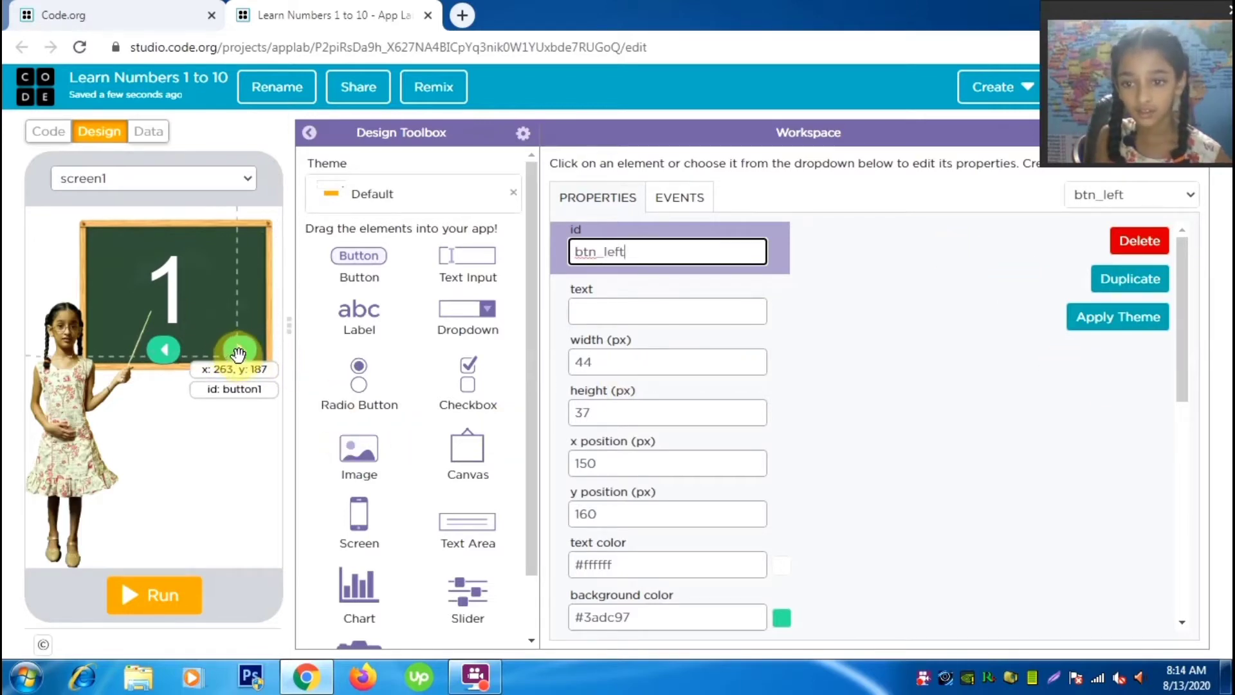
Rename the id of the right-pointing arrow button to btn_right
{"action": "left_click", "coordinate": [238, 350]}
{"action": "left_click_drag", "start_coordinate": [639, 250], "coordinate": [586, 249]}
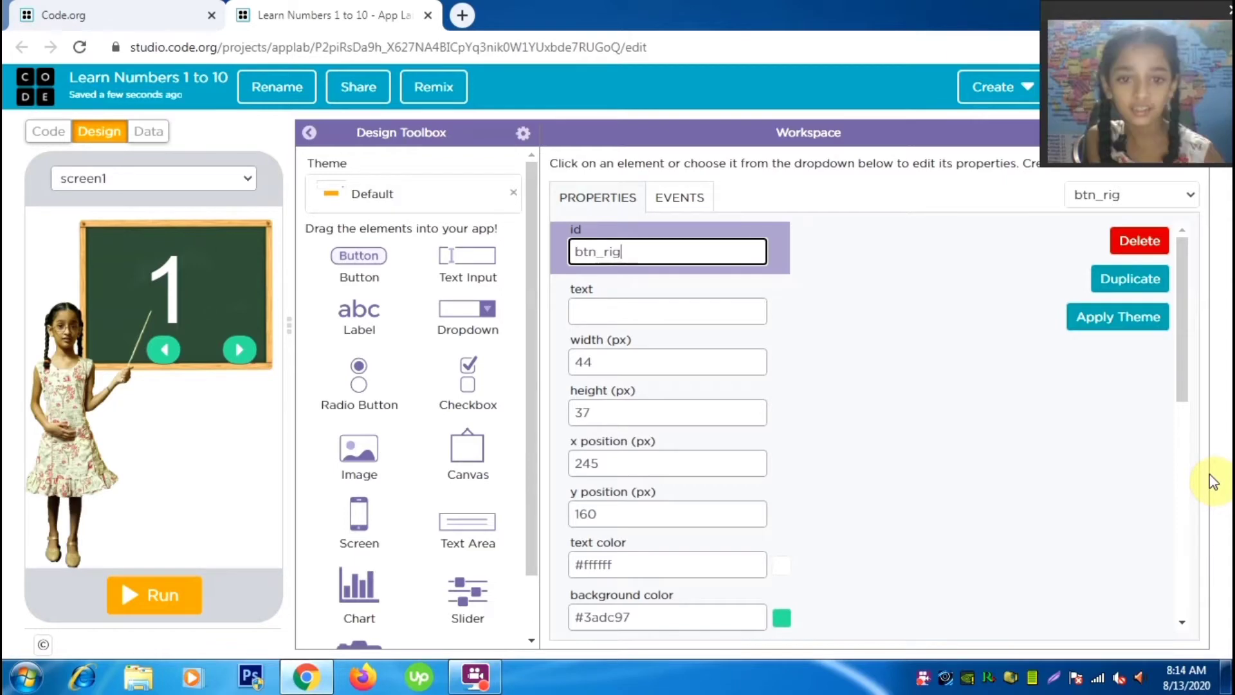
{"action": "left_click", "coordinate": [943, 431]}
Set the onEvent block in the program to respond to clicks on btn_right
{"action": "left_click", "coordinate": [43, 137]}
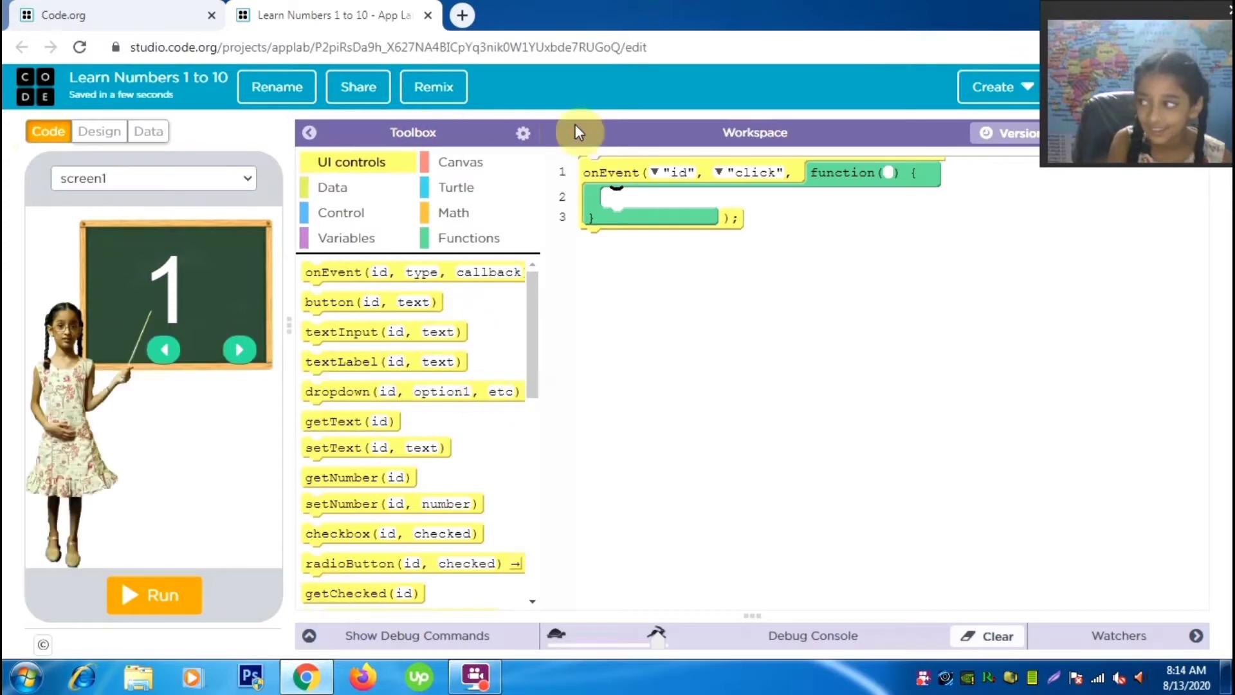
{"action": "left_click", "coordinate": [655, 173]}
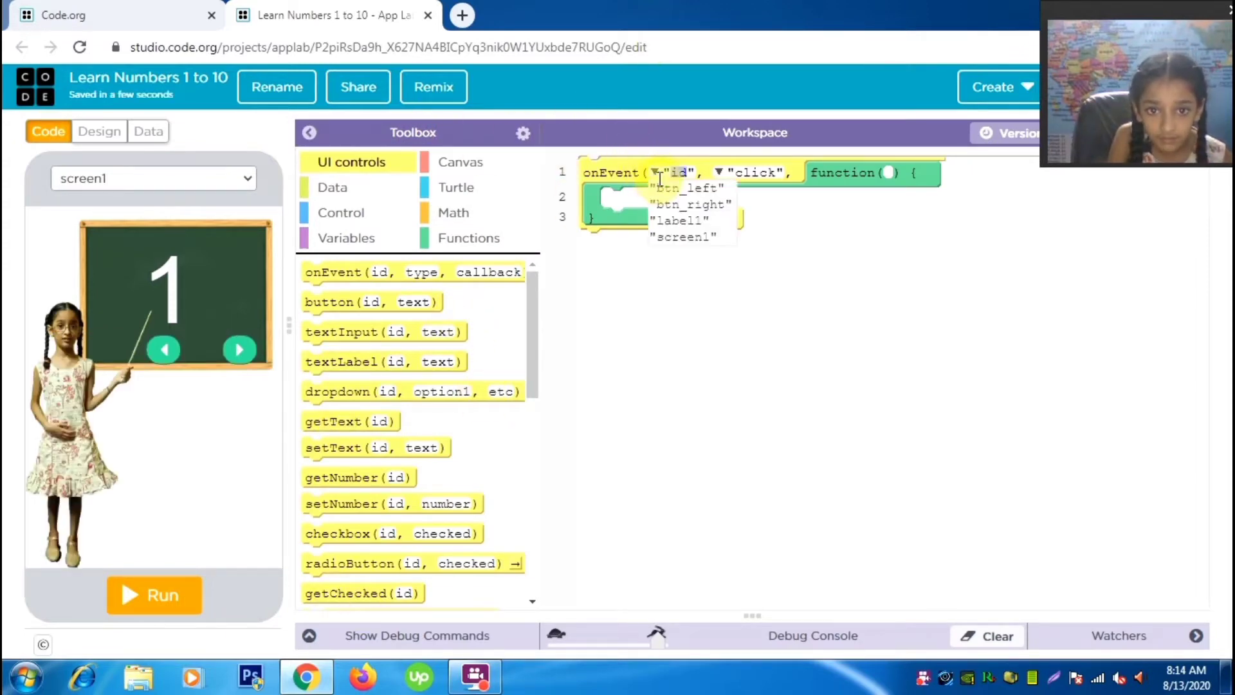
{"action": "left_click", "coordinate": [682, 205]}
Declare a variable x without a value above the onEvent block
{"action": "scroll", "coordinate": [405, 379], "scroll_direction": "down", "scroll_amount": 2}
{"action": "scroll", "coordinate": [395, 297], "scroll_direction": "up", "scroll_amount": 2}
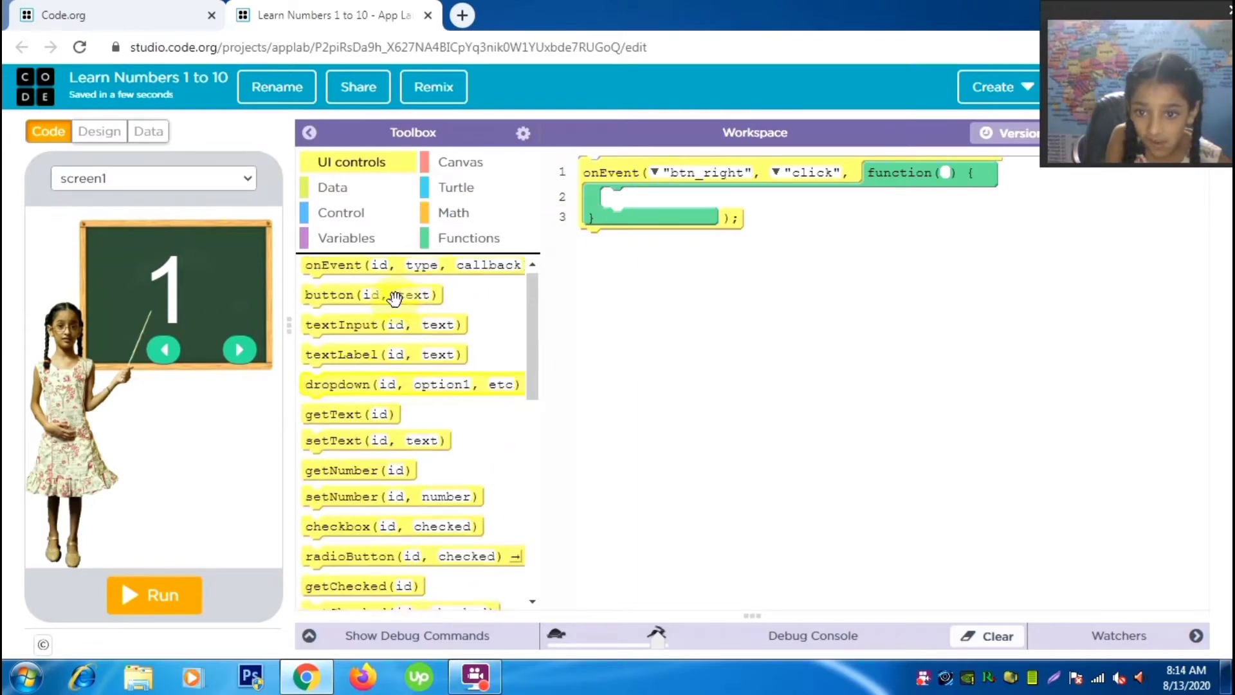
{"action": "left_click", "coordinate": [370, 242]}
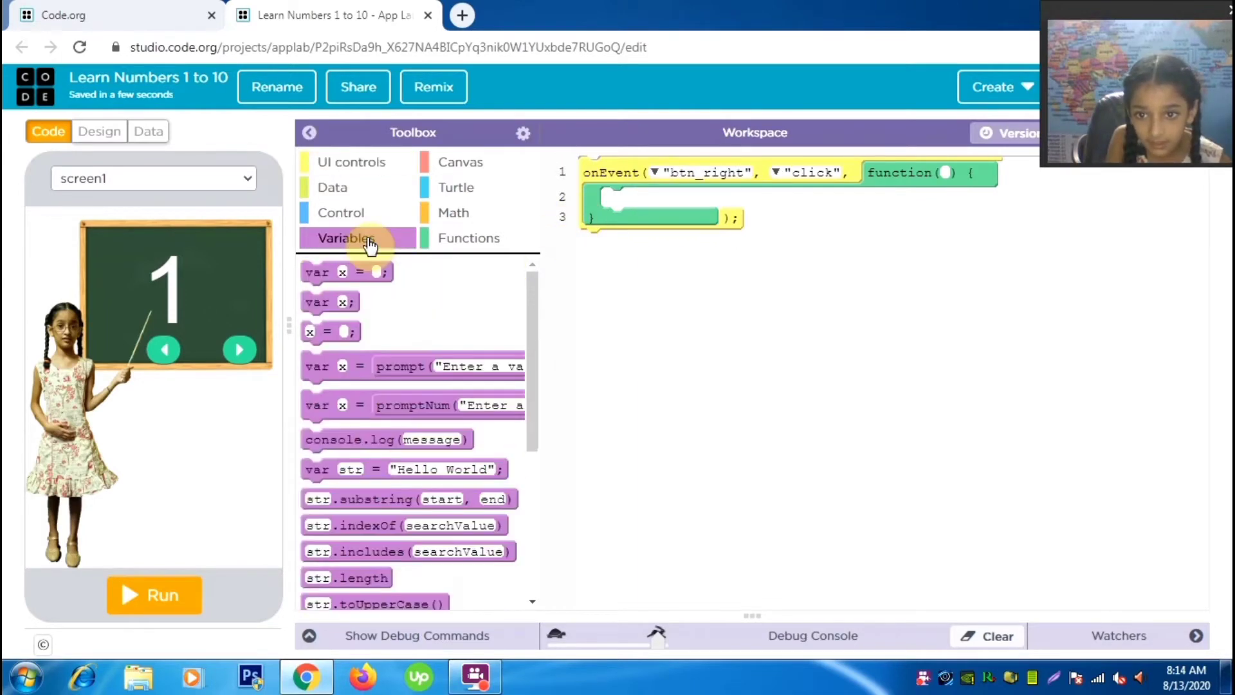
{"action": "left_click_drag", "start_coordinate": [320, 301], "coordinate": [619, 174]}
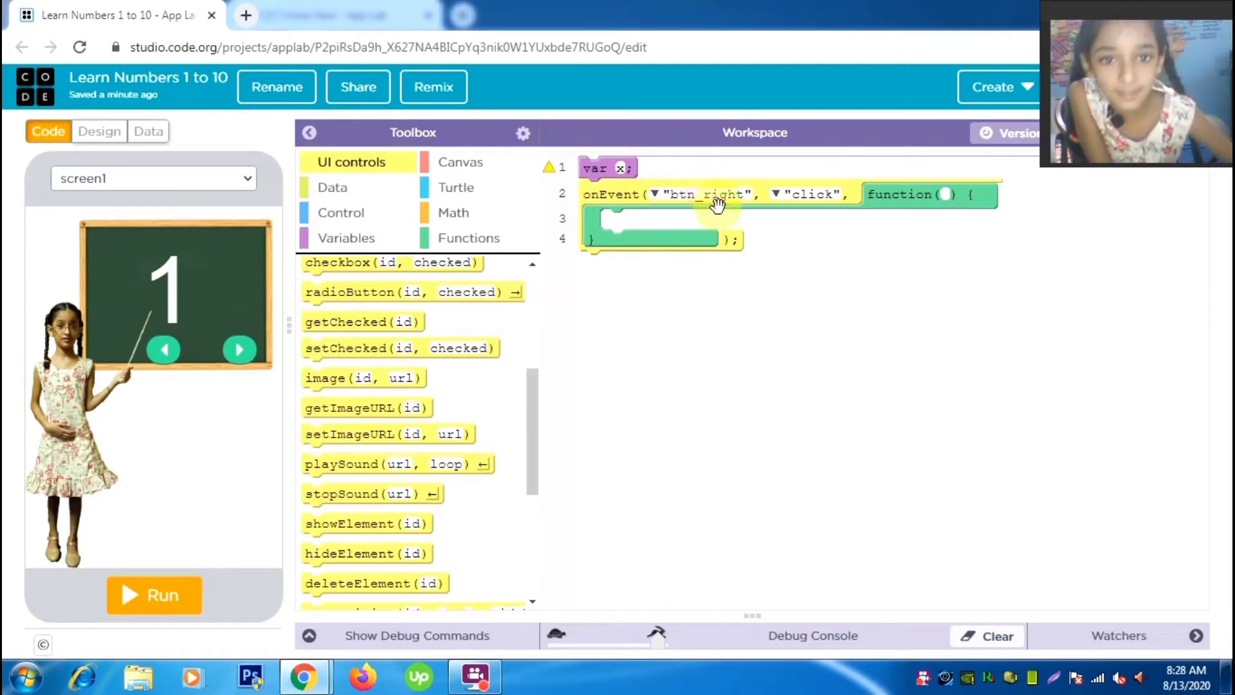
Inside the btn_right click handler, assign x the number read from label1 with getNumber
{"action": "left_click", "coordinate": [346, 243]}
{"action": "scroll", "coordinate": [345, 414], "scroll_direction": "up", "scroll_amount": 5}
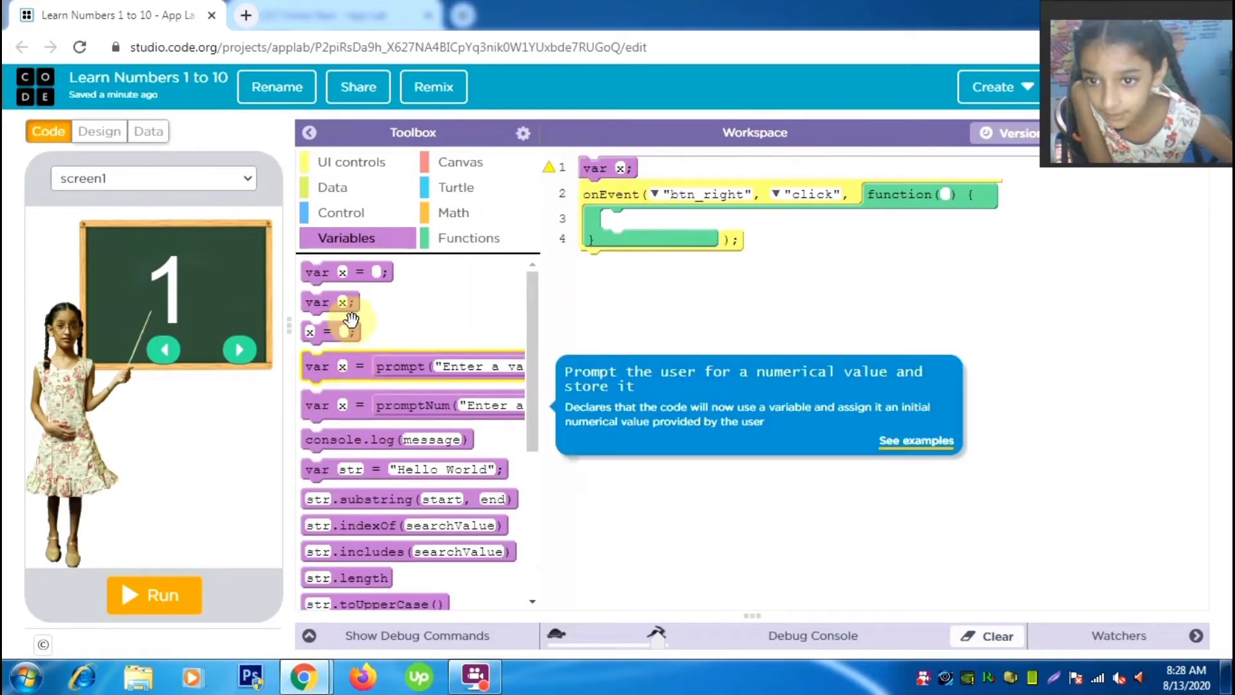
{"action": "left_click_drag", "start_coordinate": [328, 332], "coordinate": [631, 219]}
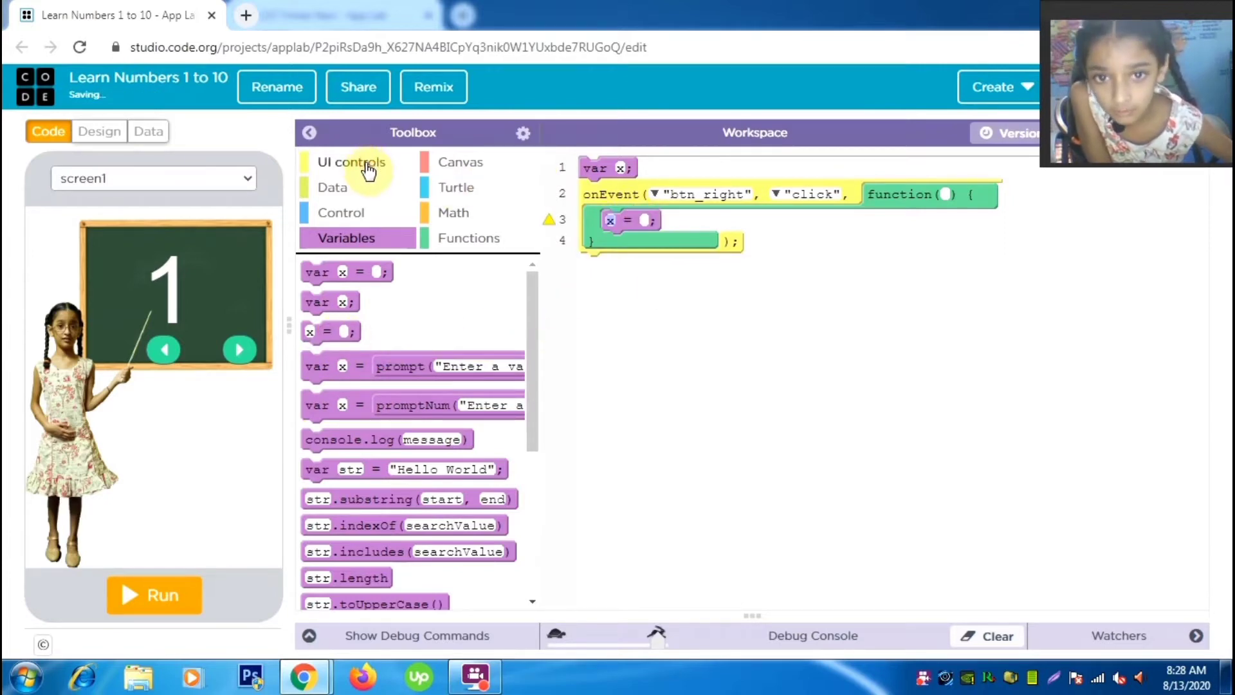
{"action": "left_click", "coordinate": [368, 169]}
{"action": "scroll", "coordinate": [441, 472], "scroll_direction": "down", "scroll_amount": 3}
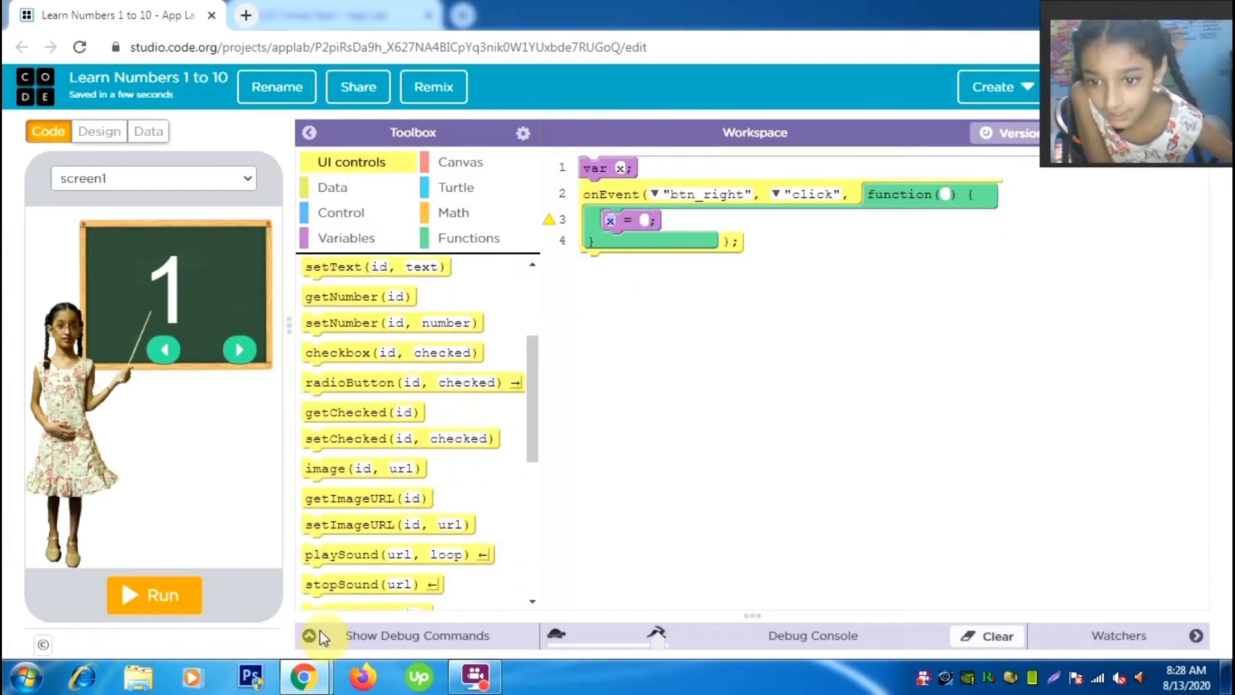
{"action": "scroll", "coordinate": [396, 353], "scroll_direction": "up", "scroll_amount": 3}
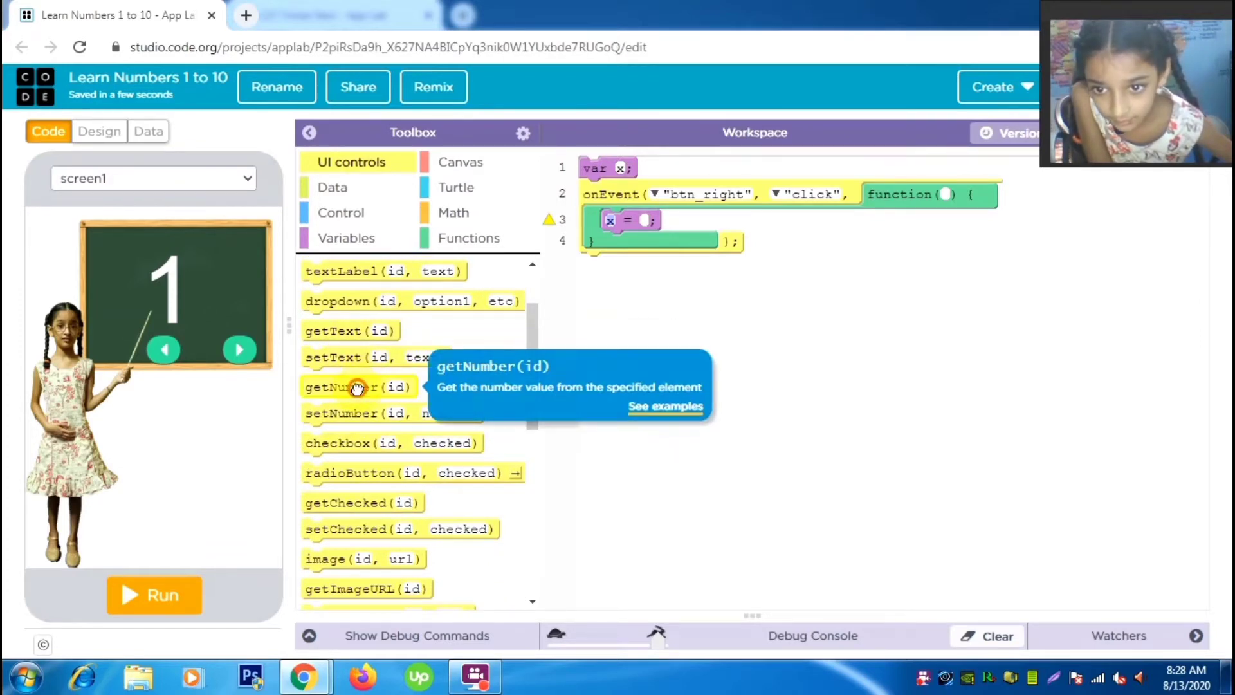
{"action": "left_click_drag", "start_coordinate": [357, 386], "coordinate": [650, 225]}
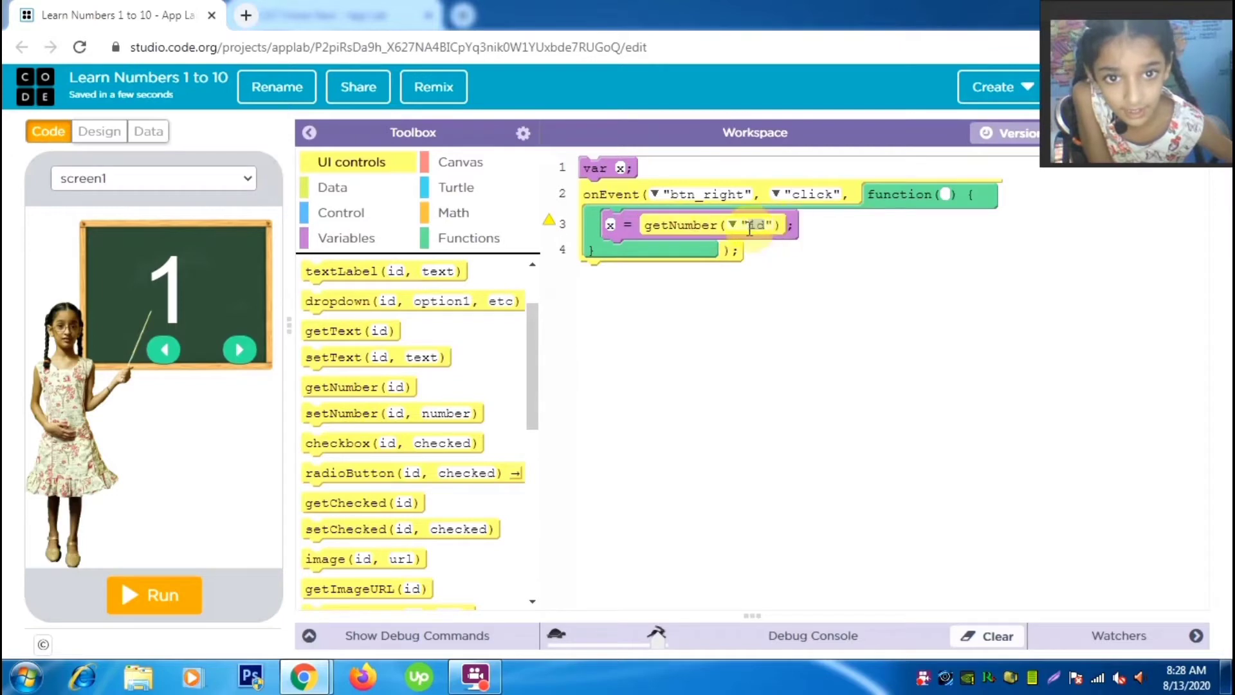
{"action": "left_click", "coordinate": [741, 225]}
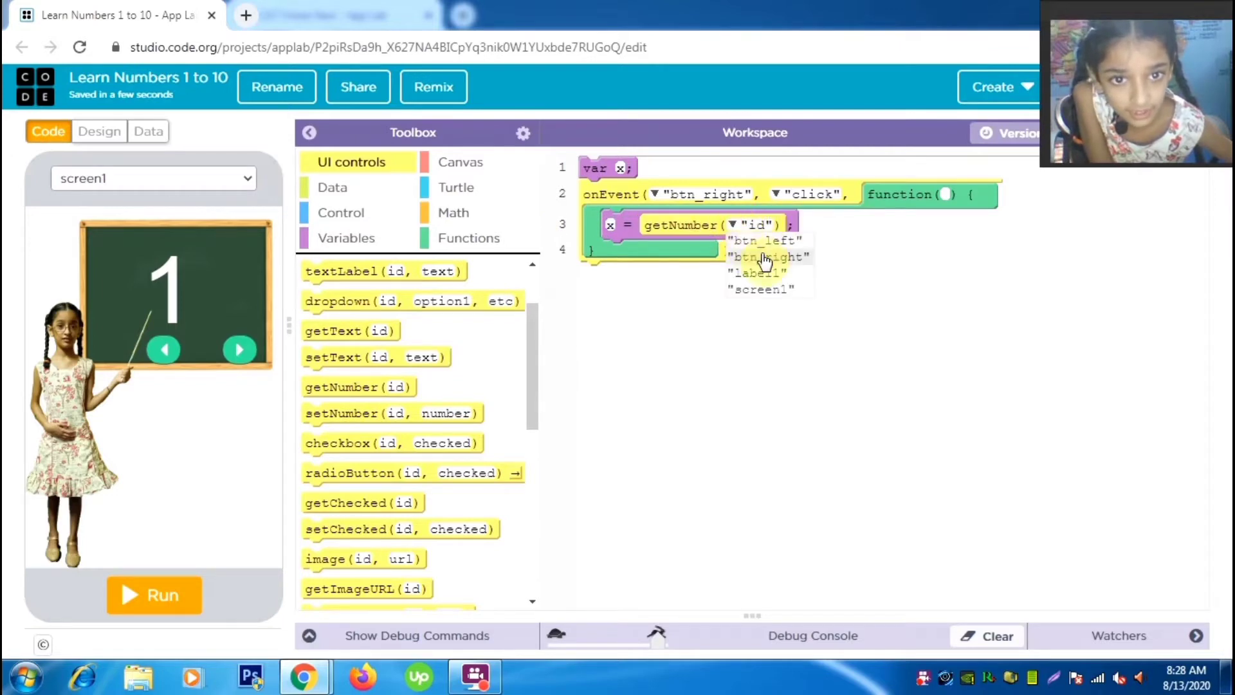
{"action": "left_click", "coordinate": [791, 276]}
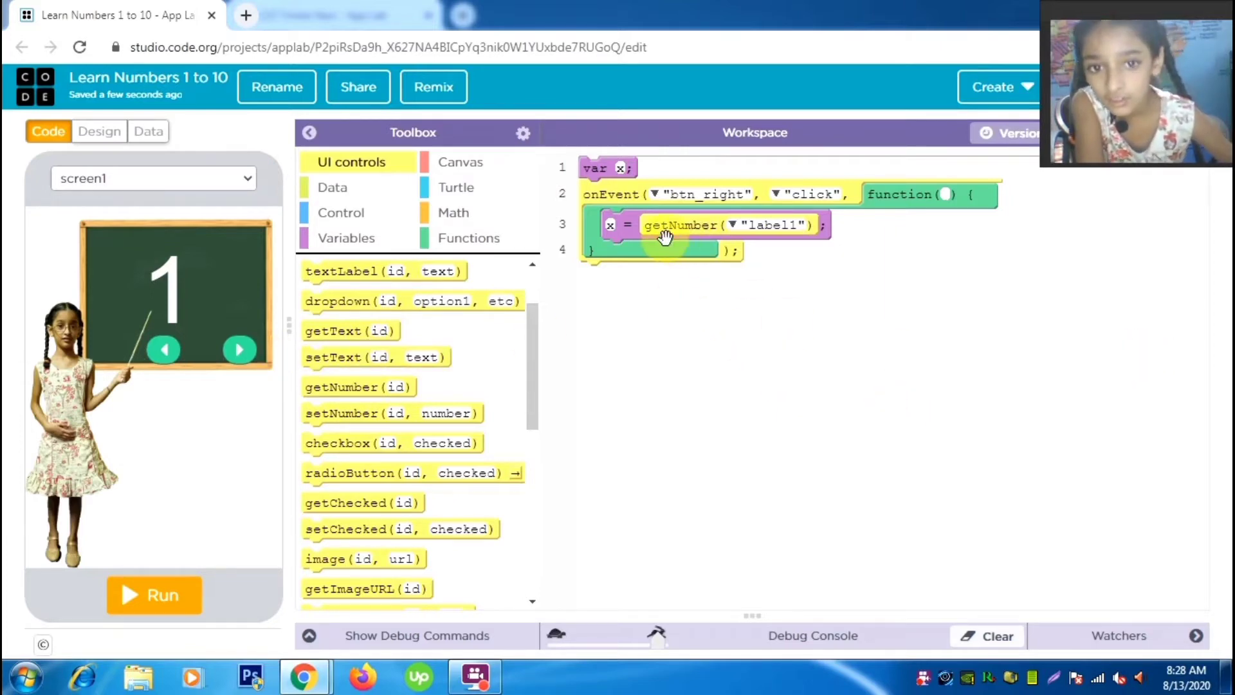
Below the getNumber line, add a second assignment to x that holds an addition with x as its first operand
{"action": "left_click", "coordinate": [339, 239]}
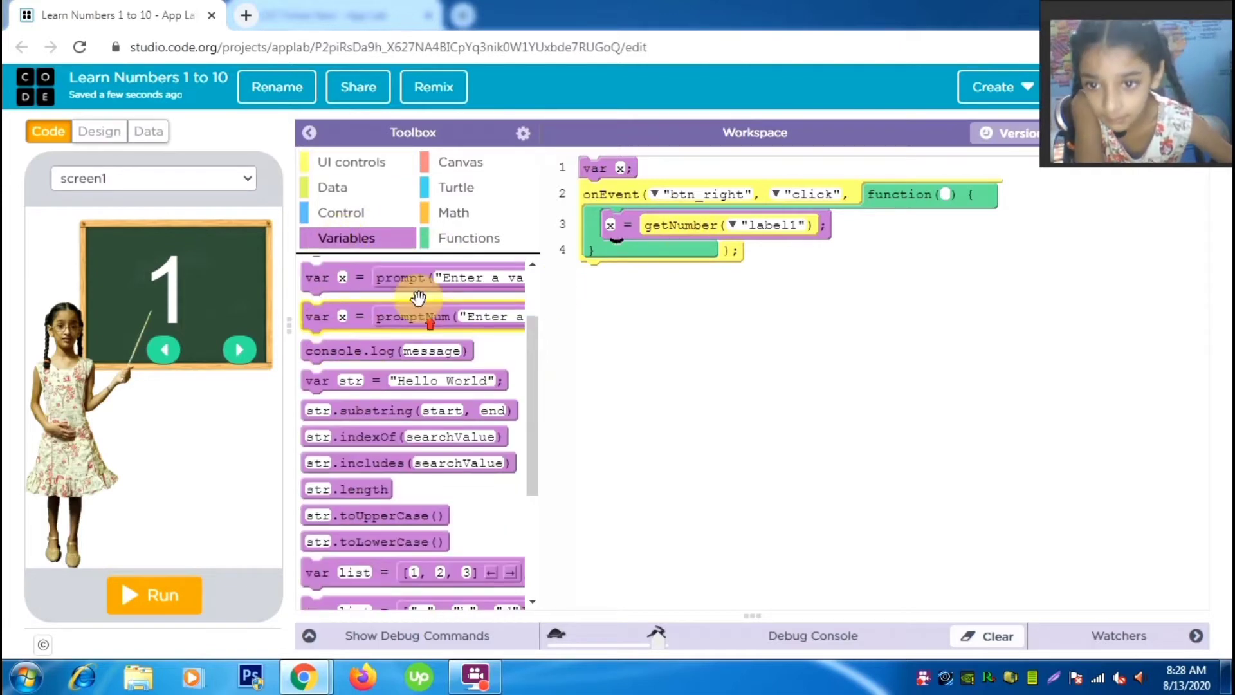
{"action": "left_click_drag", "start_coordinate": [348, 332], "coordinate": [635, 254]}
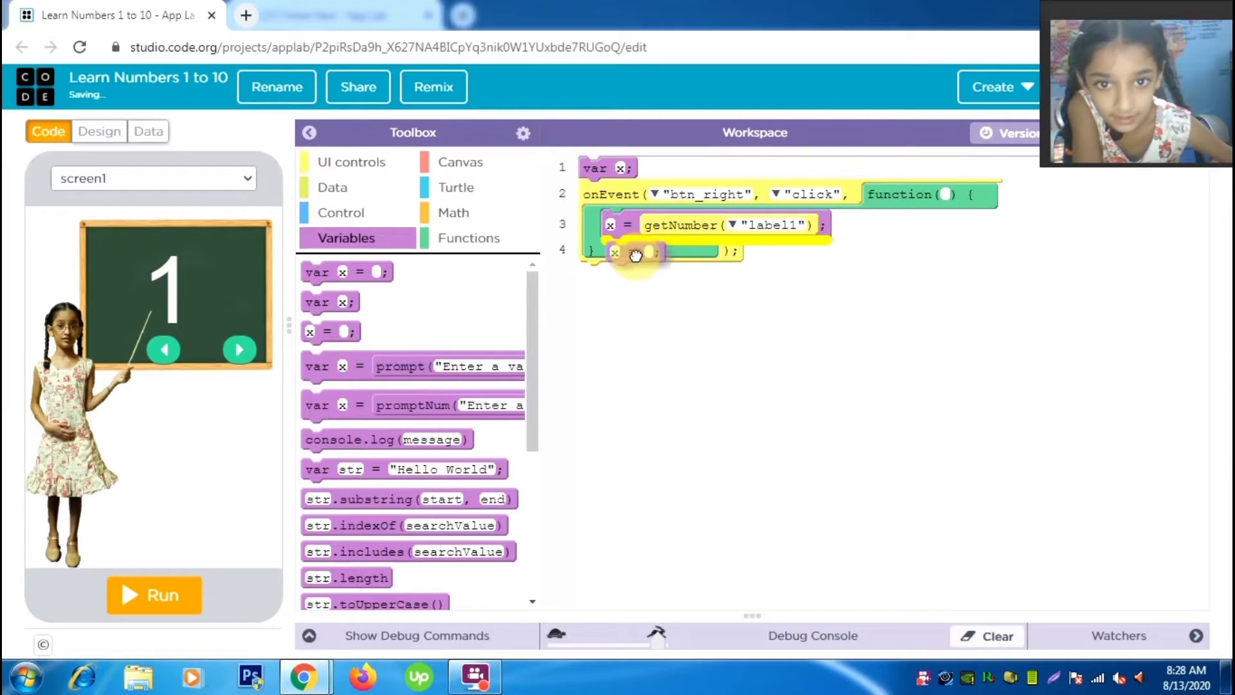
{"action": "left_click", "coordinate": [465, 216]}
{"action": "left_click_drag", "start_coordinate": [315, 276], "coordinate": [647, 257]}
{"action": "left_click", "coordinate": [651, 256]}
{"action": "type", "text": "x +"}
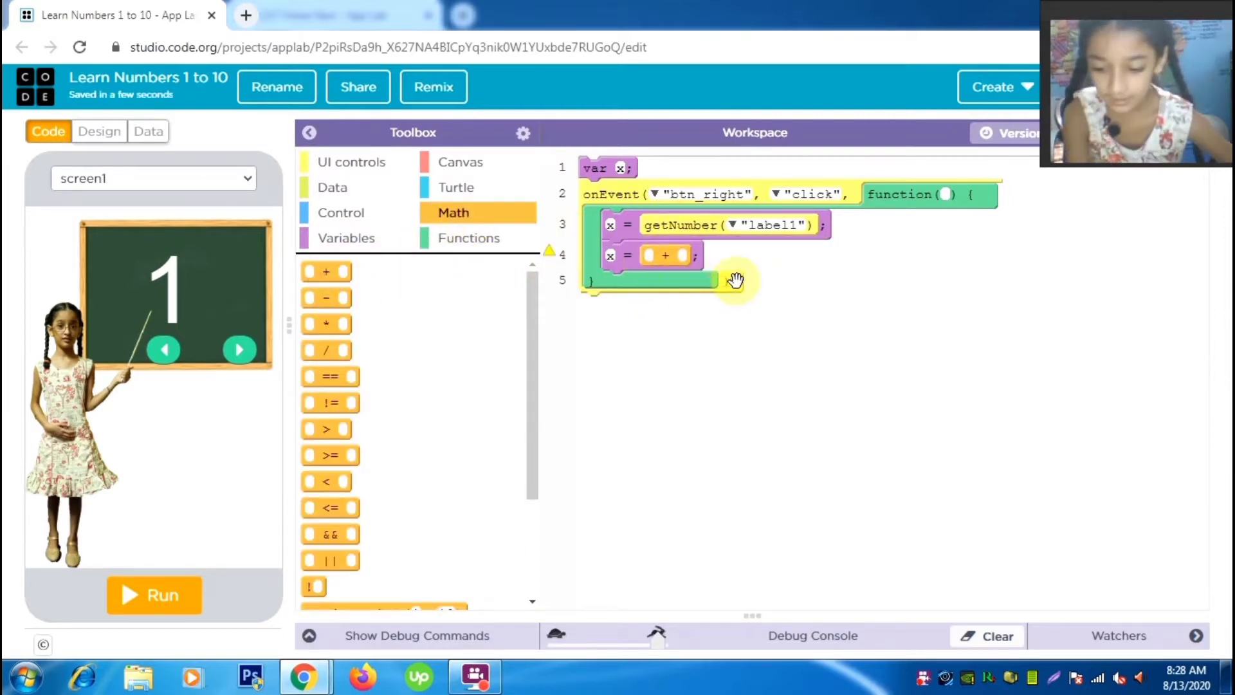